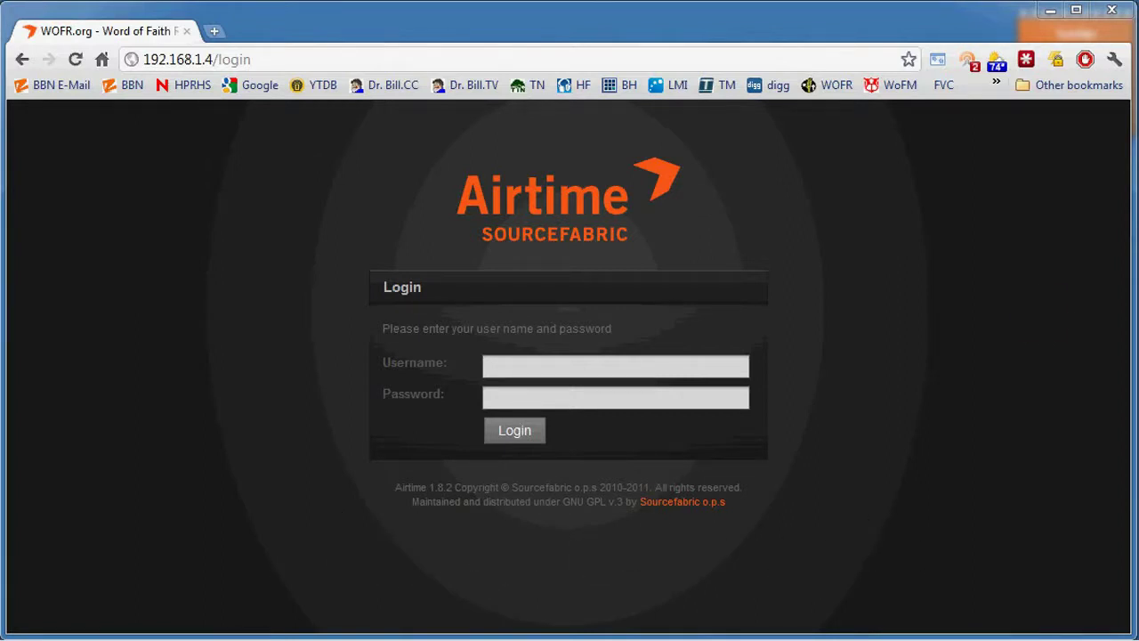
Enter admin as the username on the Airtime login form
left_click(521, 371)
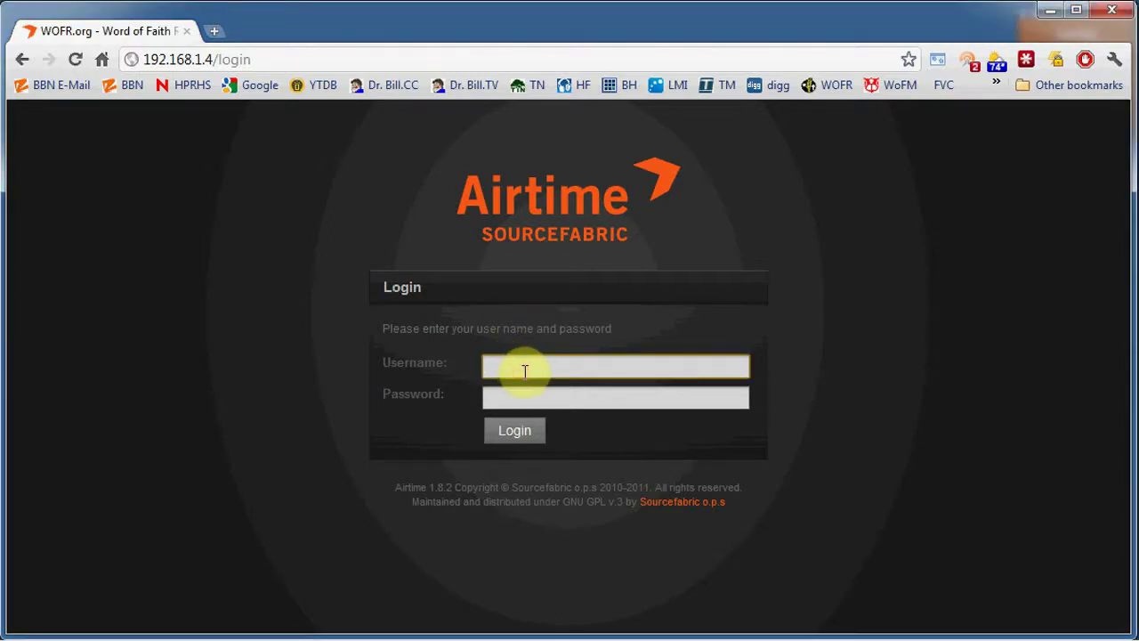
type("ad")
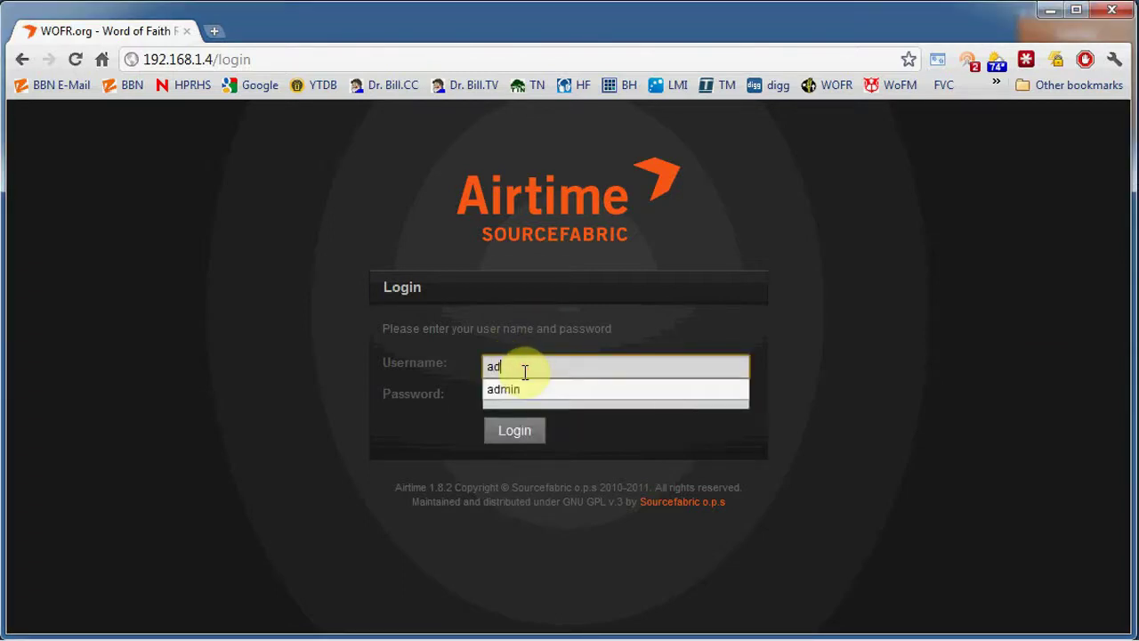
type(",")
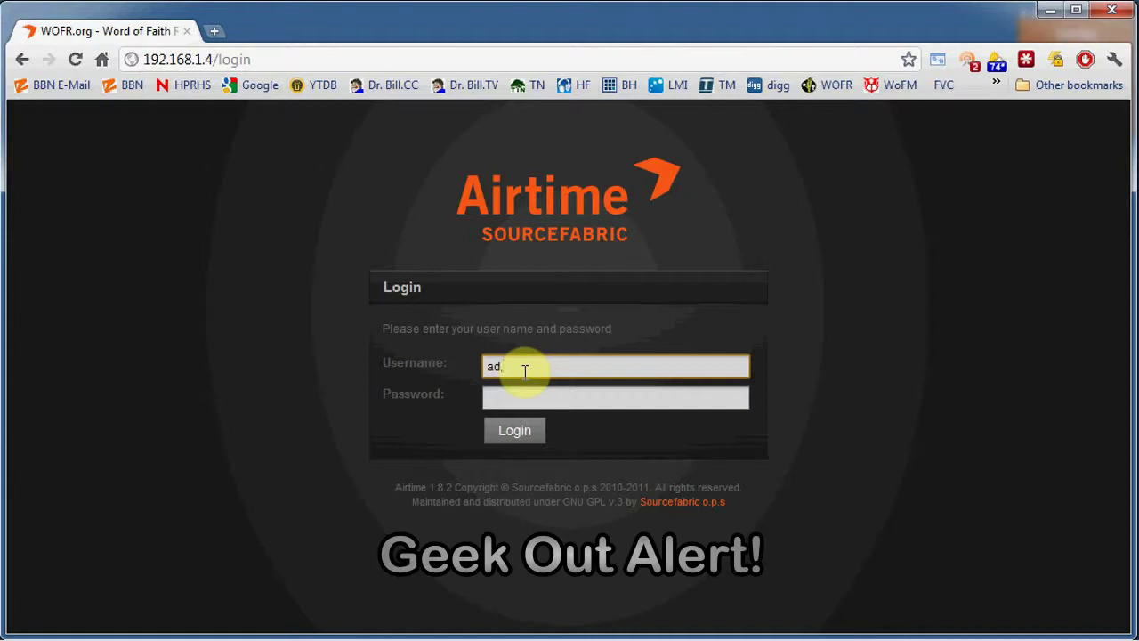
type("min")
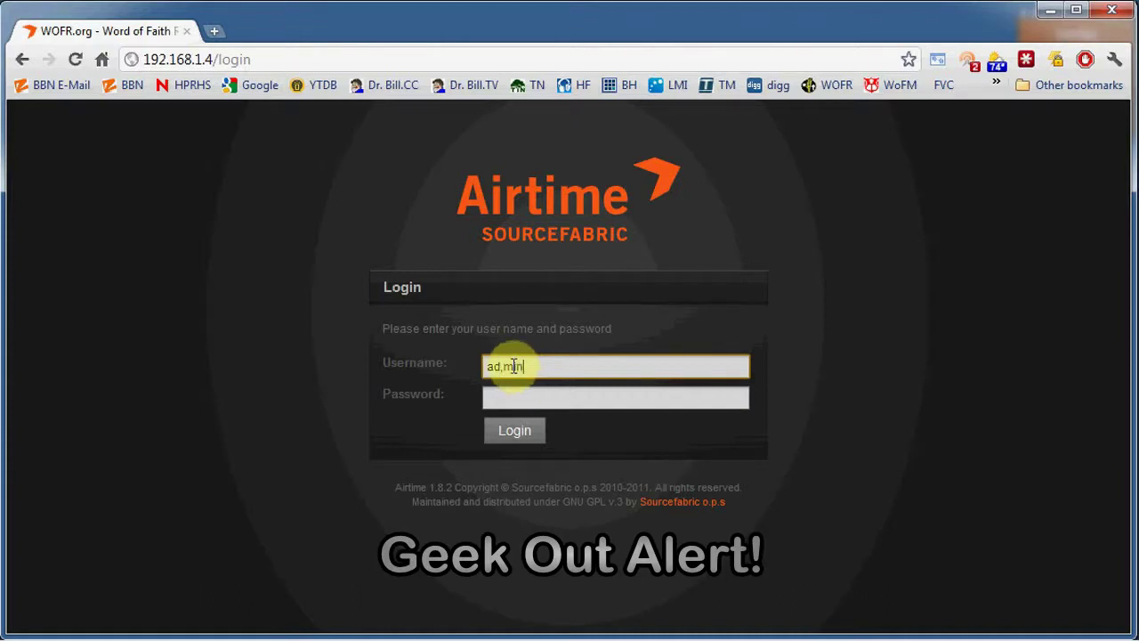
key("BackSpace")
Enter the account password, log in, and dismiss the offer to remember the password
left_click(514, 397)
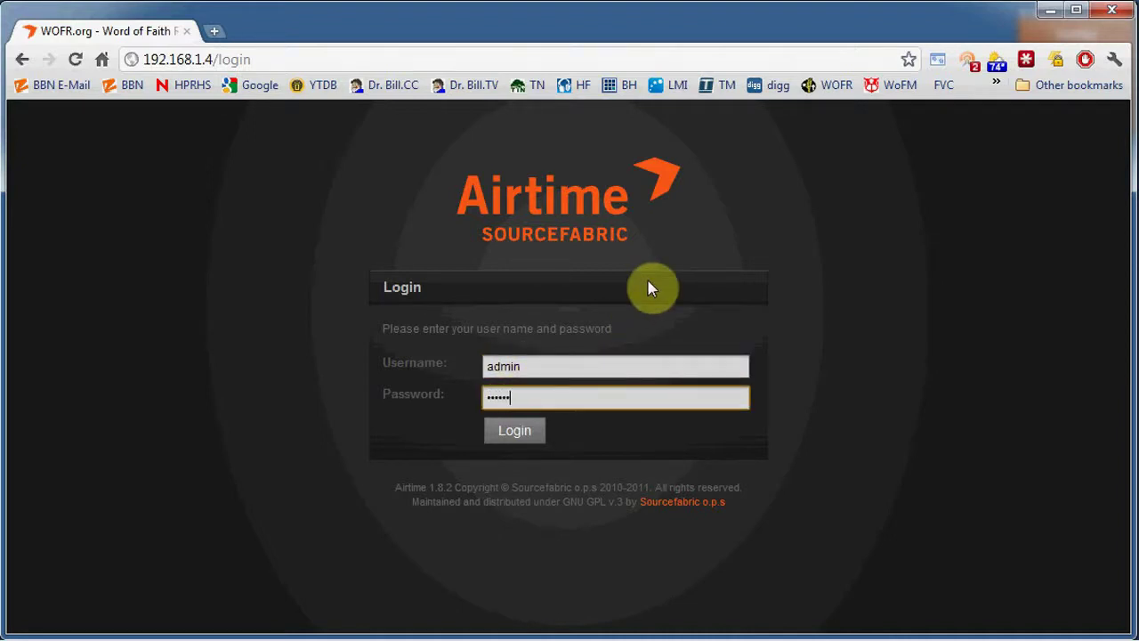
key("BackSpace")
key("BackSpace")
key("BackSpace")
key("BackSpace")
key("BackSpace")
key("BackSpace")
type("*********")
key("Return")
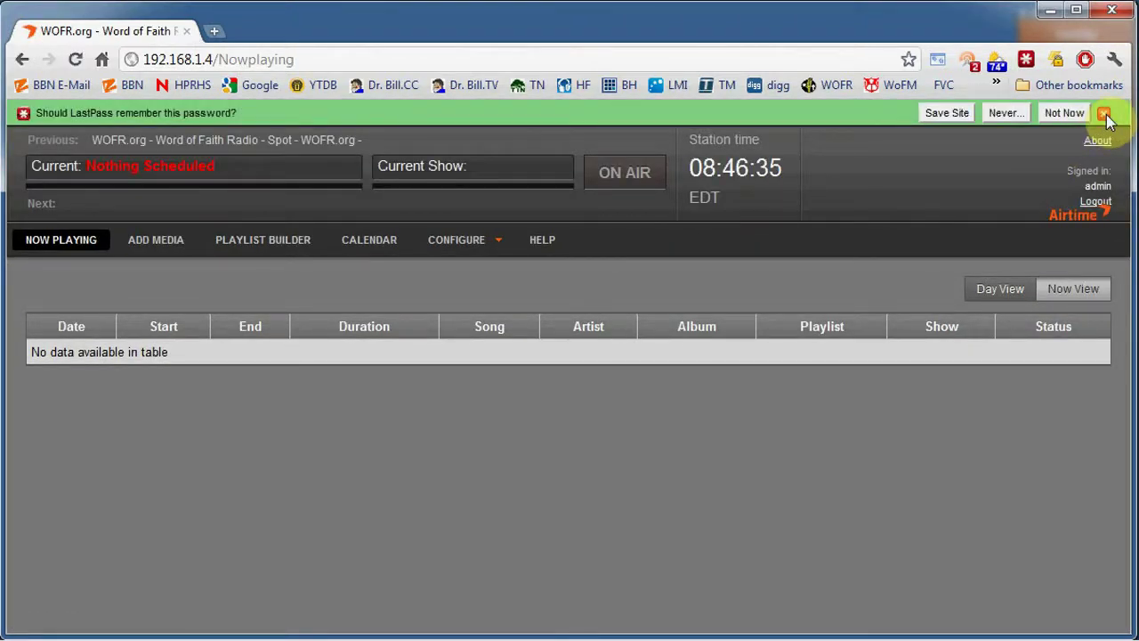
left_click(1105, 115)
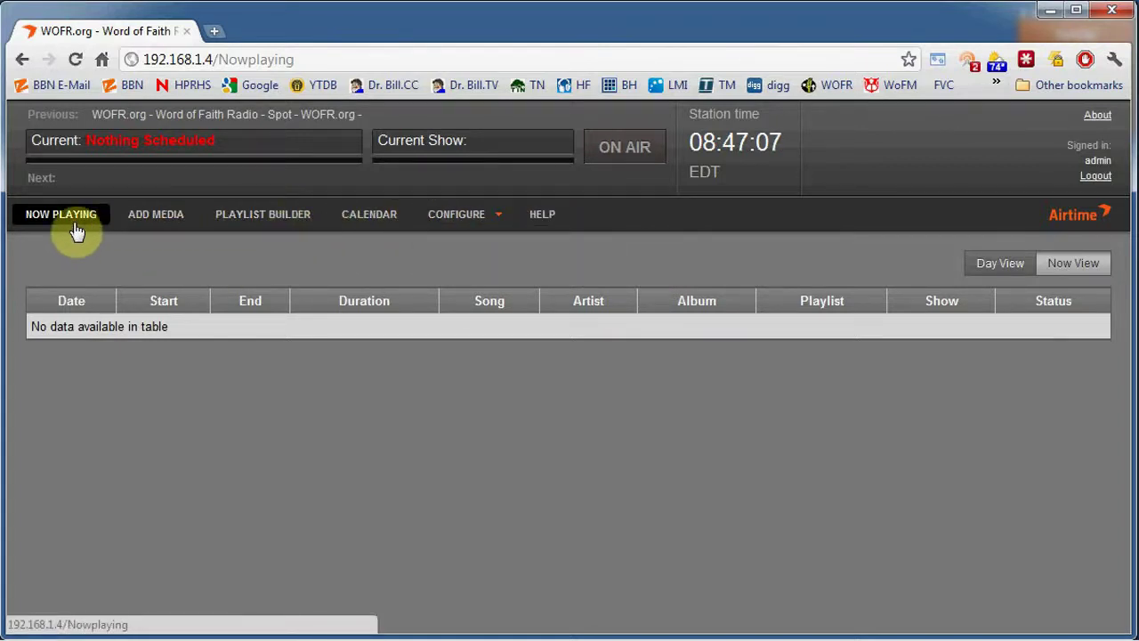
Add 09 Love Peace Joy.mp3 from the Encores folder to the media upload queue and start the upload
left_click(153, 223)
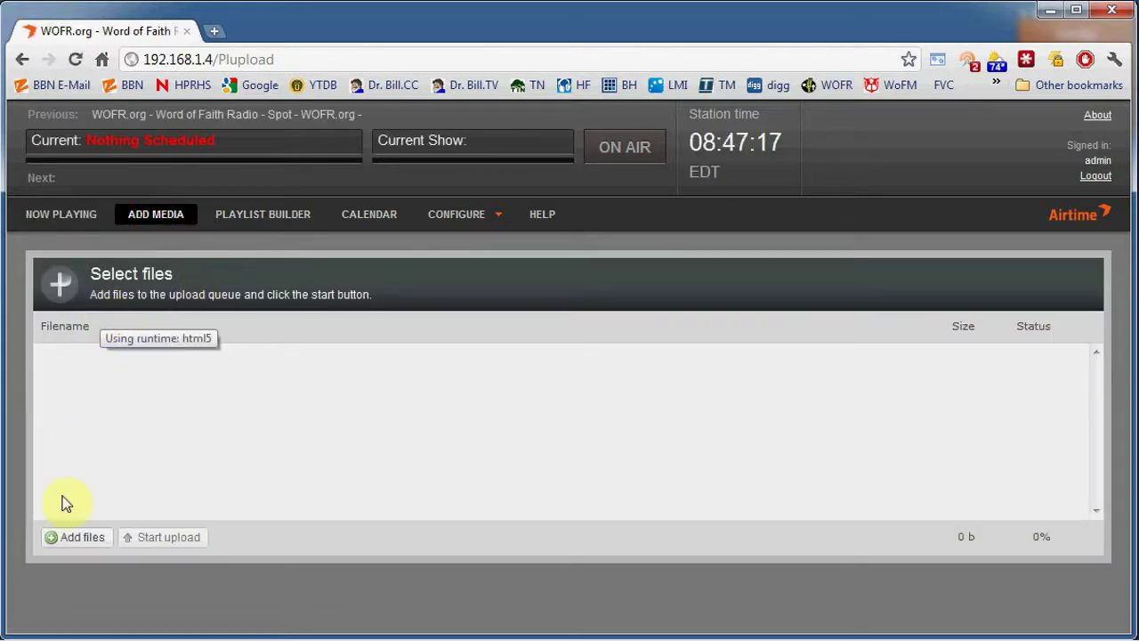
left_click(76, 538)
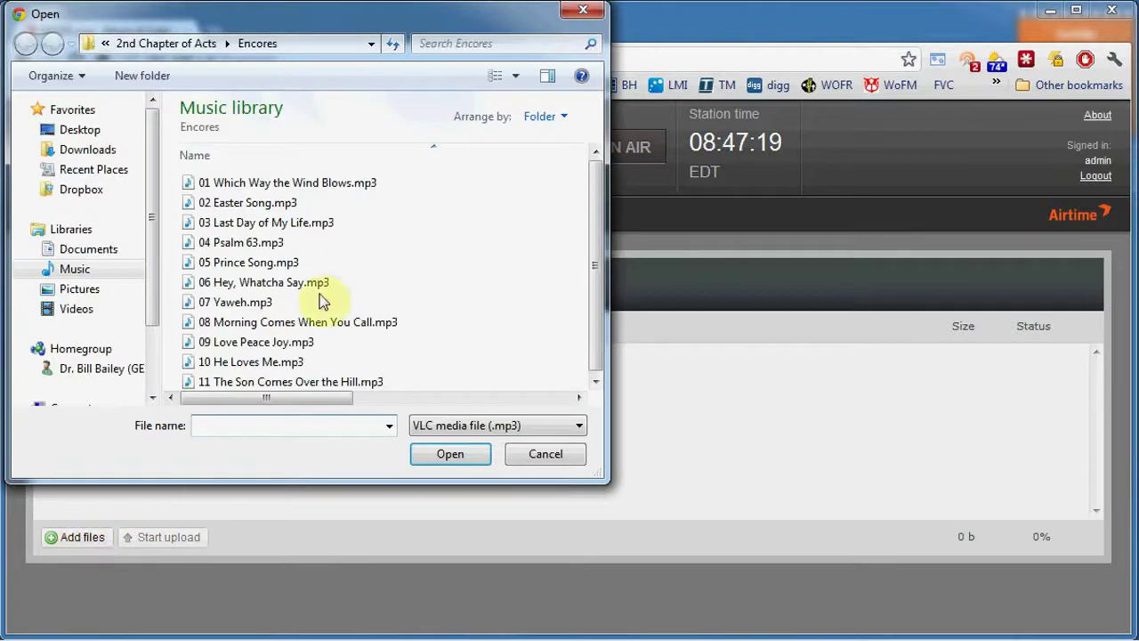
left_click(242, 344)
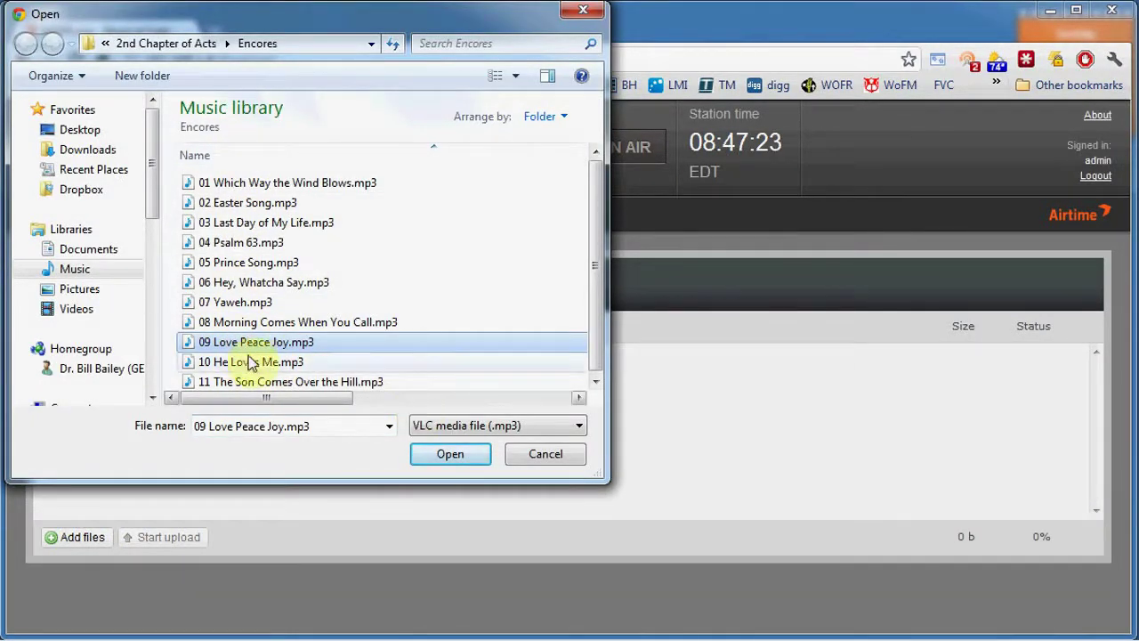
left_click(447, 456)
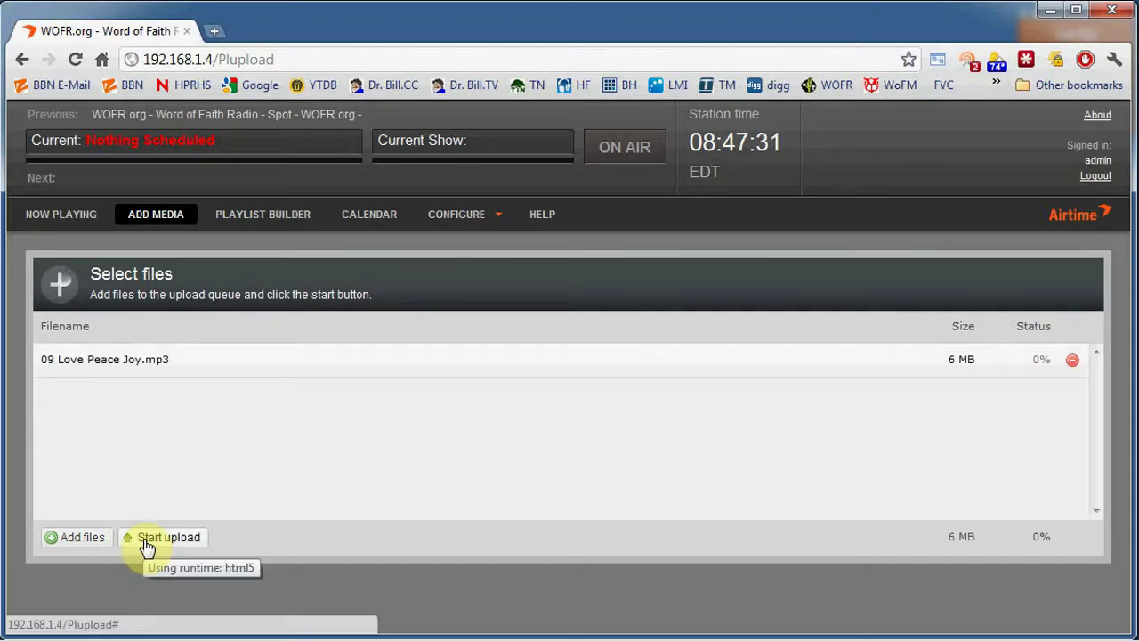
left_click(146, 542)
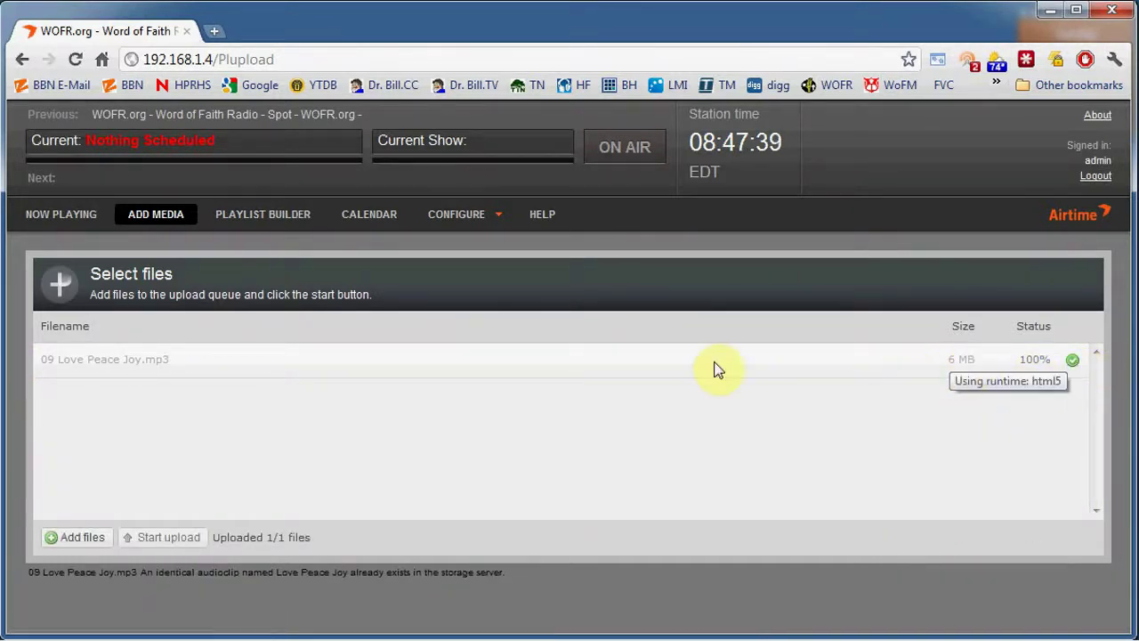
Create a new playlist titled Test in the playlist builder, leaving its description empty
left_click(276, 217)
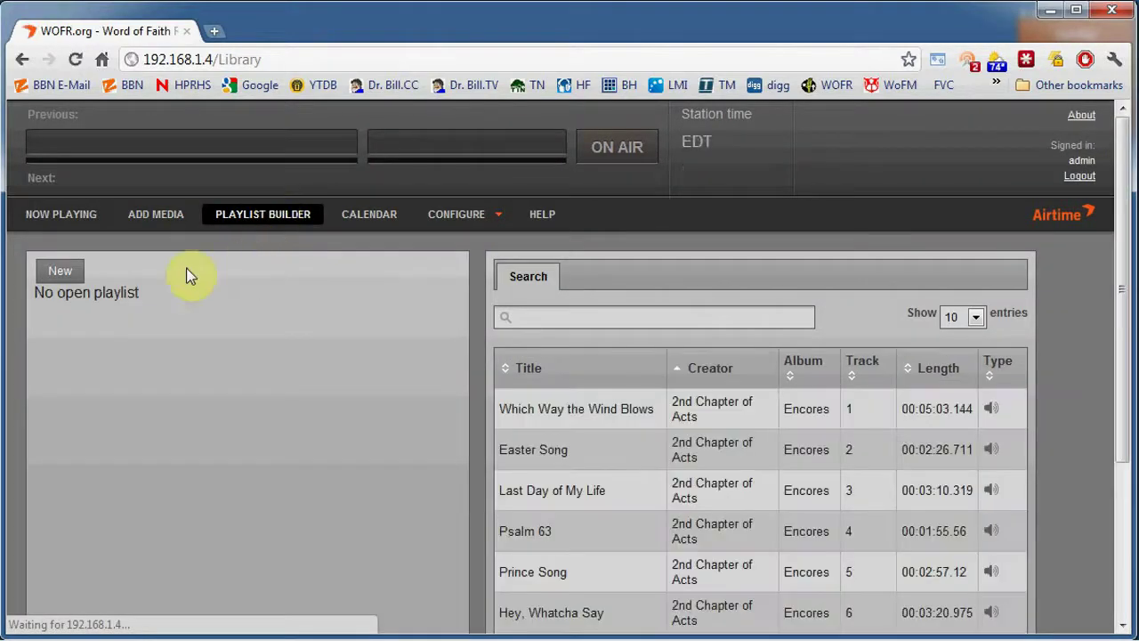
left_click(56, 272)
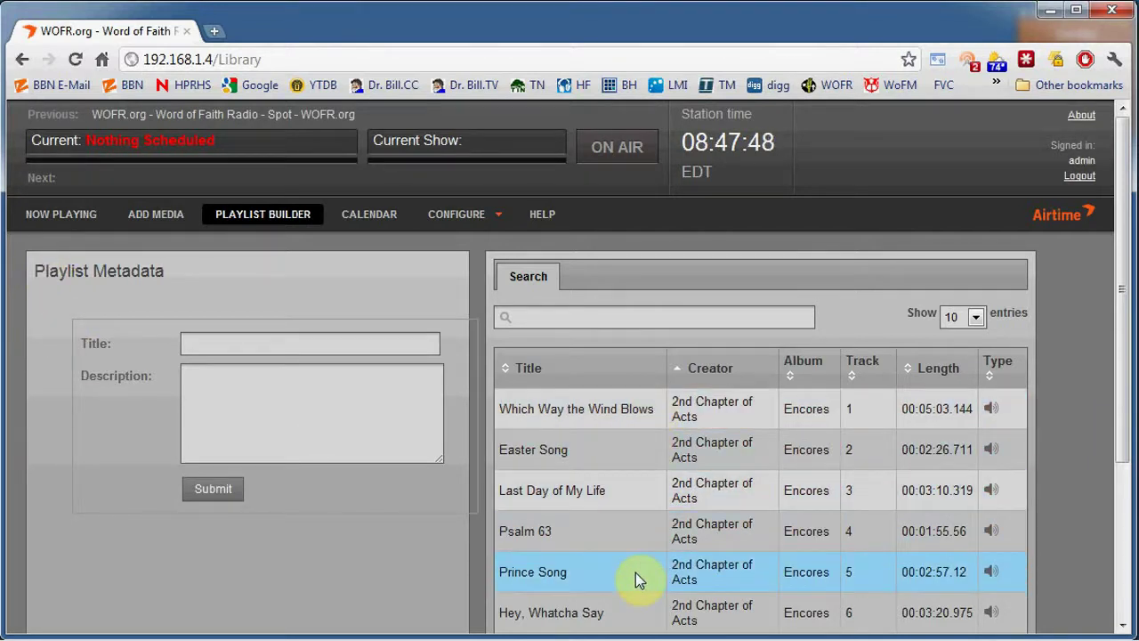
left_click(222, 347)
type("e")
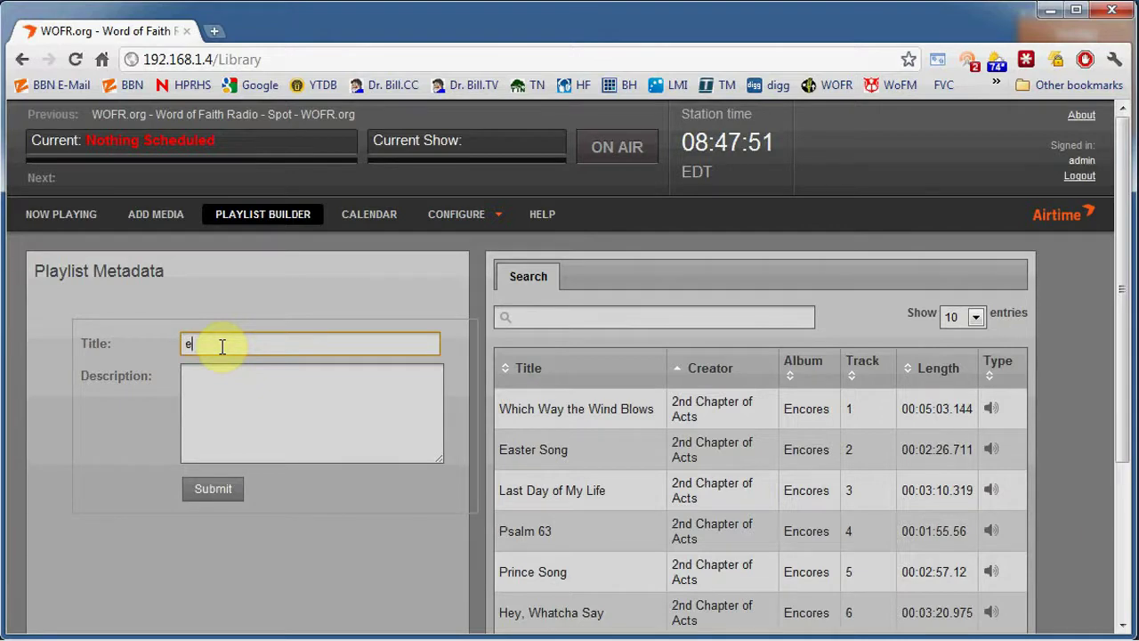
type("st")
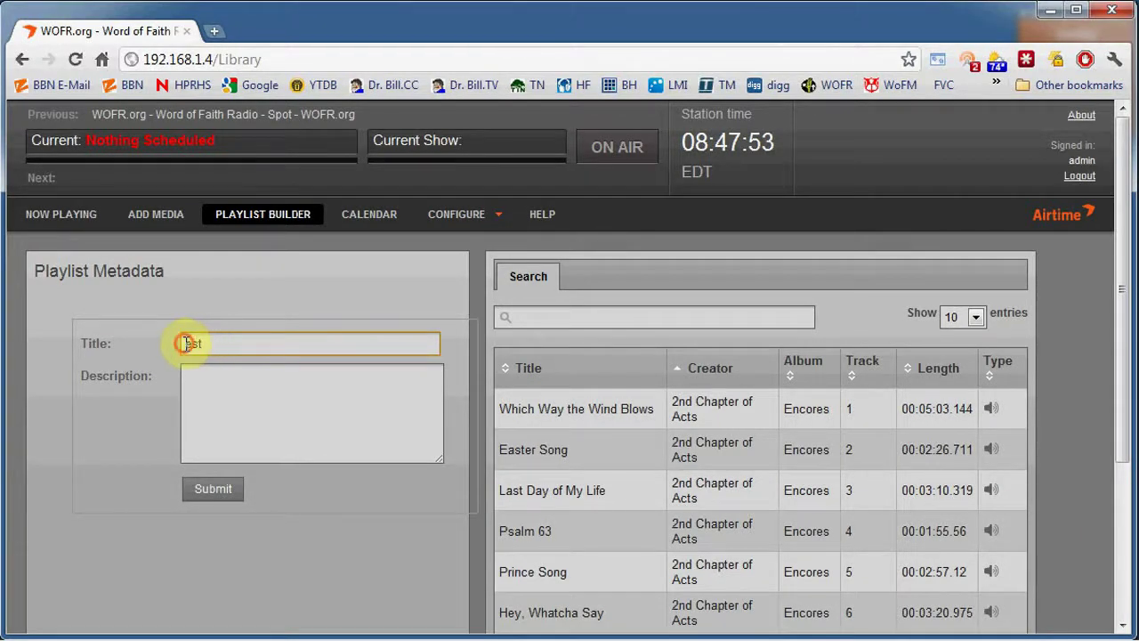
left_click(184, 343)
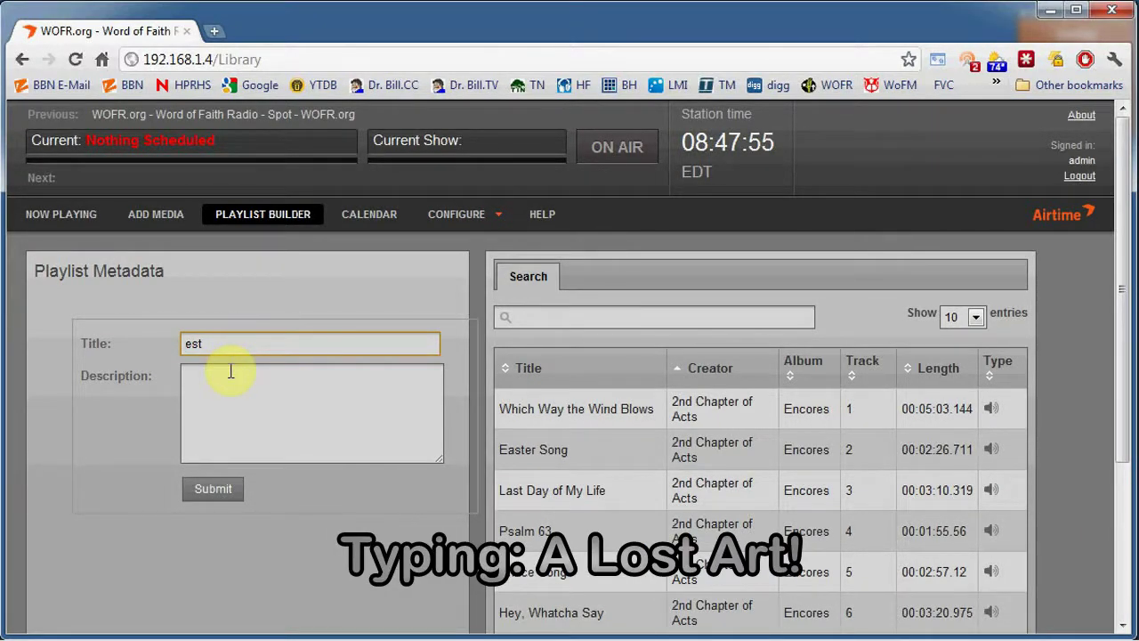
type("T")
left_click(222, 401)
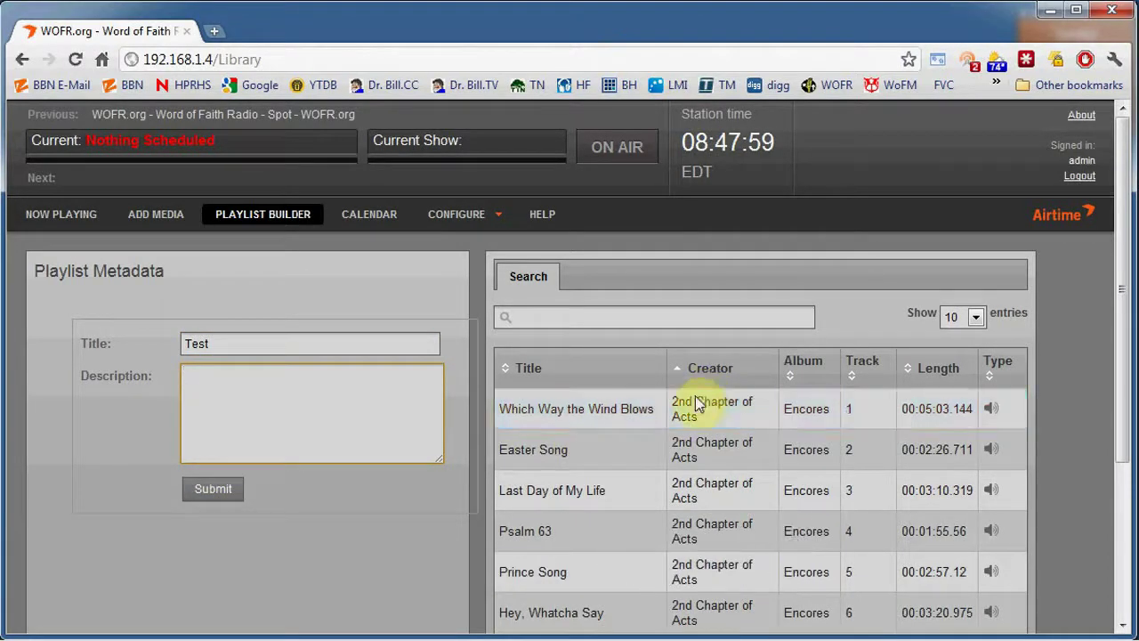
left_click(197, 492)
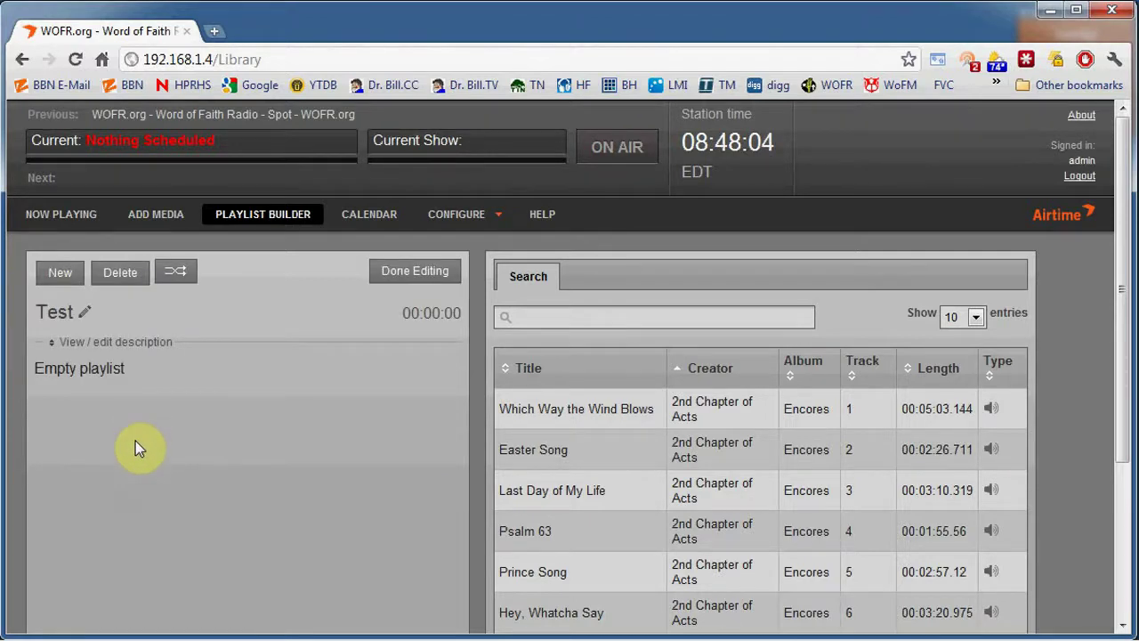
Add Which Way the Wind Blows, Easter Song and Last Day of My Life to the Test playlist and finish editing it
left_click(571, 410)
left_click_drag(570, 410, 152, 449)
left_click_drag(572, 453, 151, 457)
left_click(543, 491)
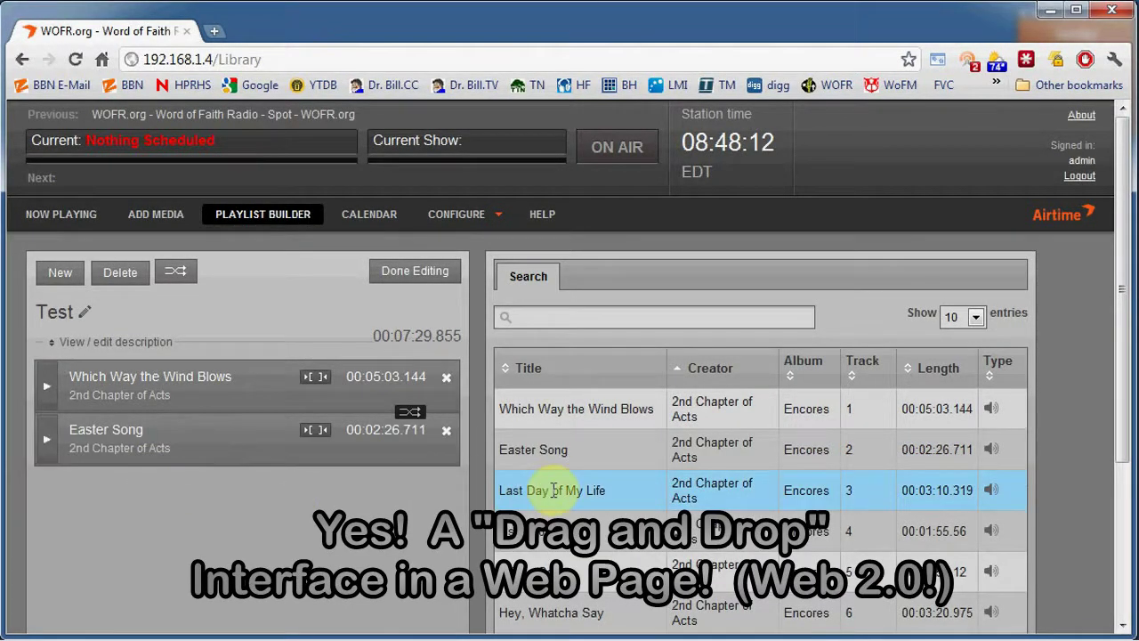
left_click_drag(554, 494, 121, 510)
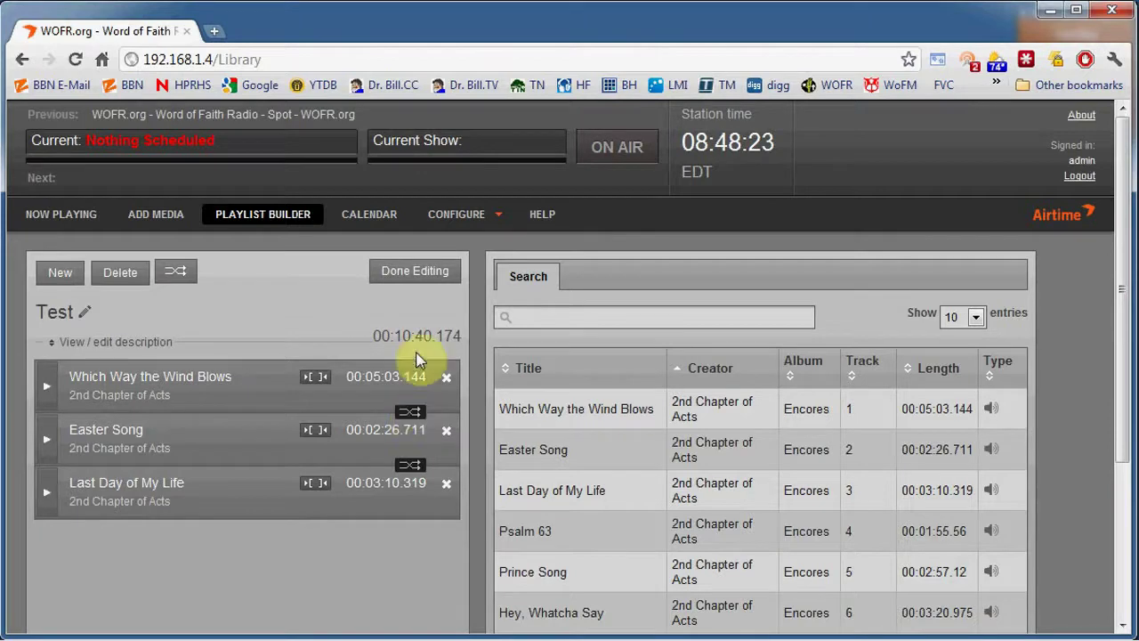
left_click(430, 276)
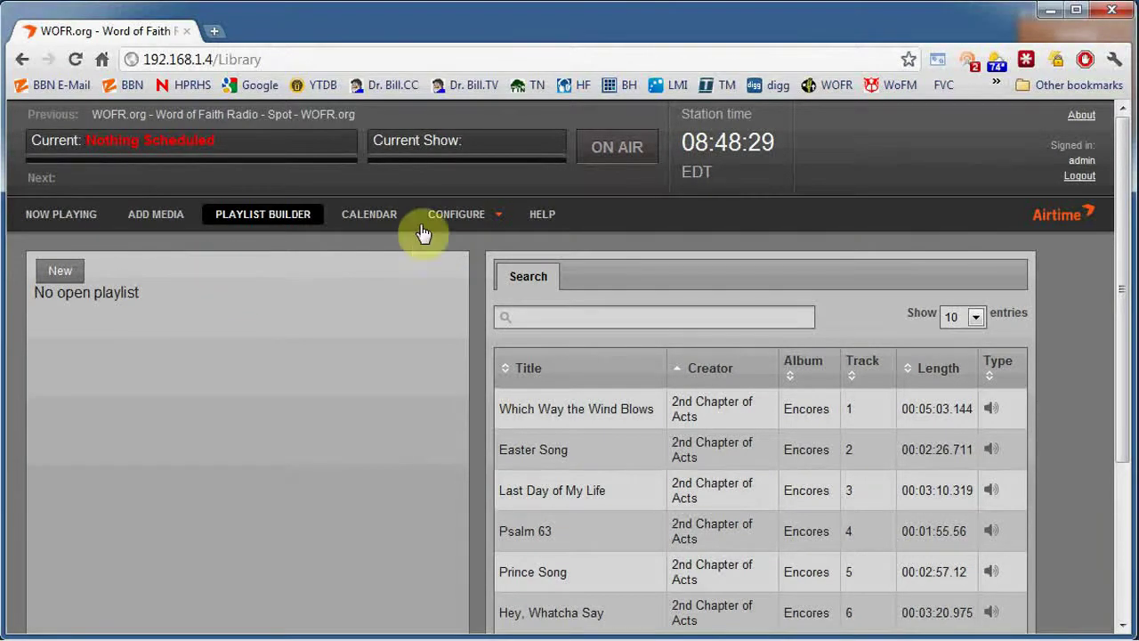
Start a new show in the calendar and expand its When settings
left_click(372, 226)
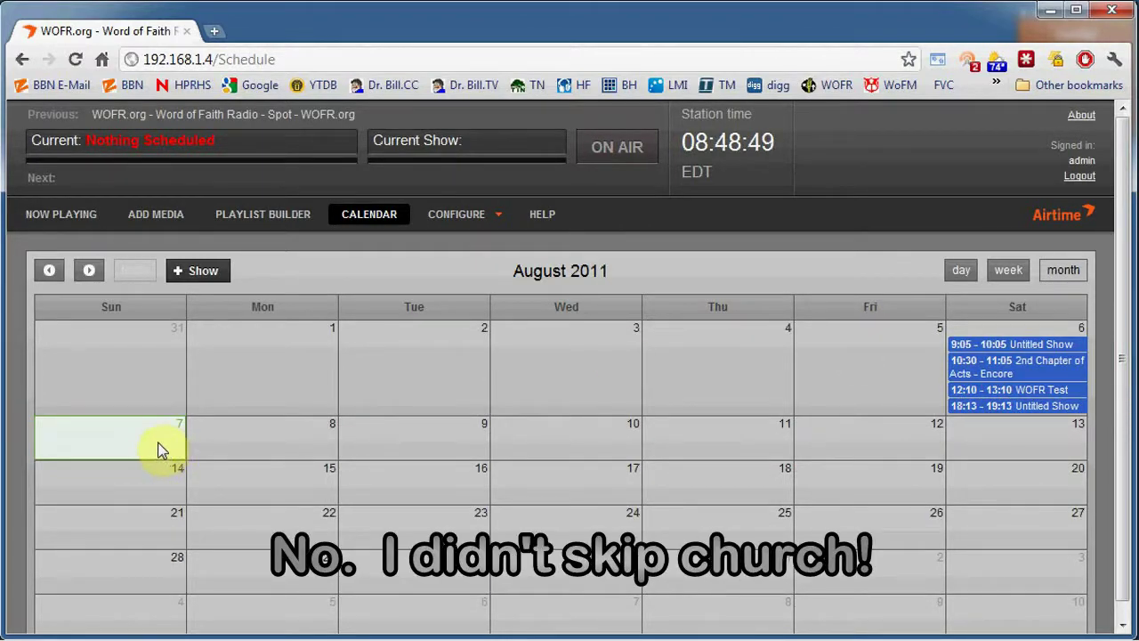
left_click(189, 280)
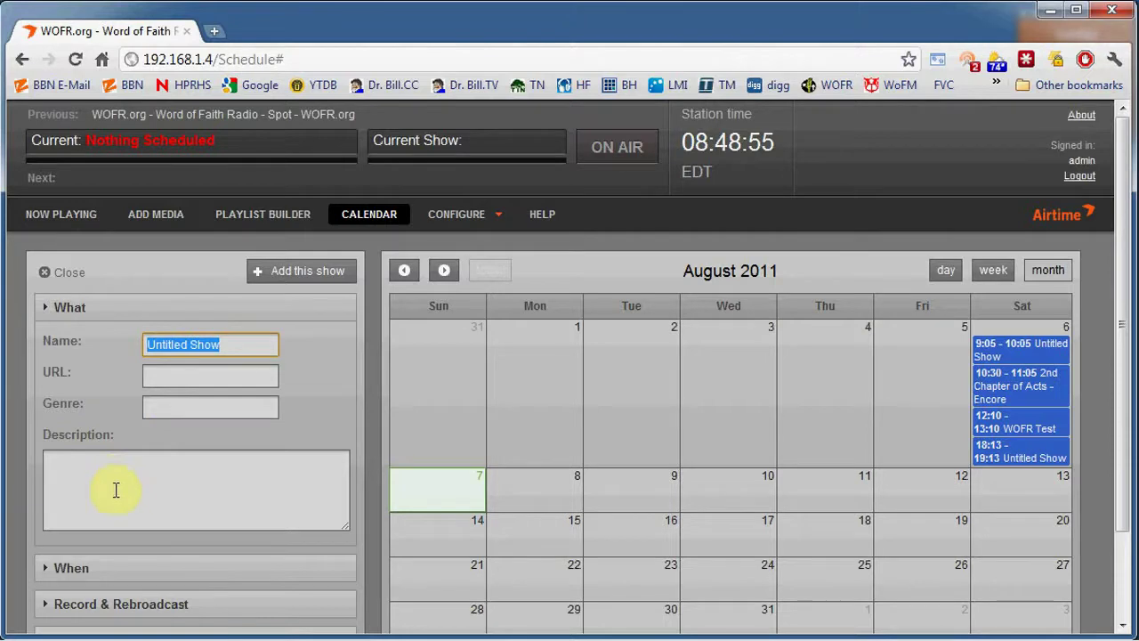
scroll(115, 490, "down", 2)
left_click(66, 466)
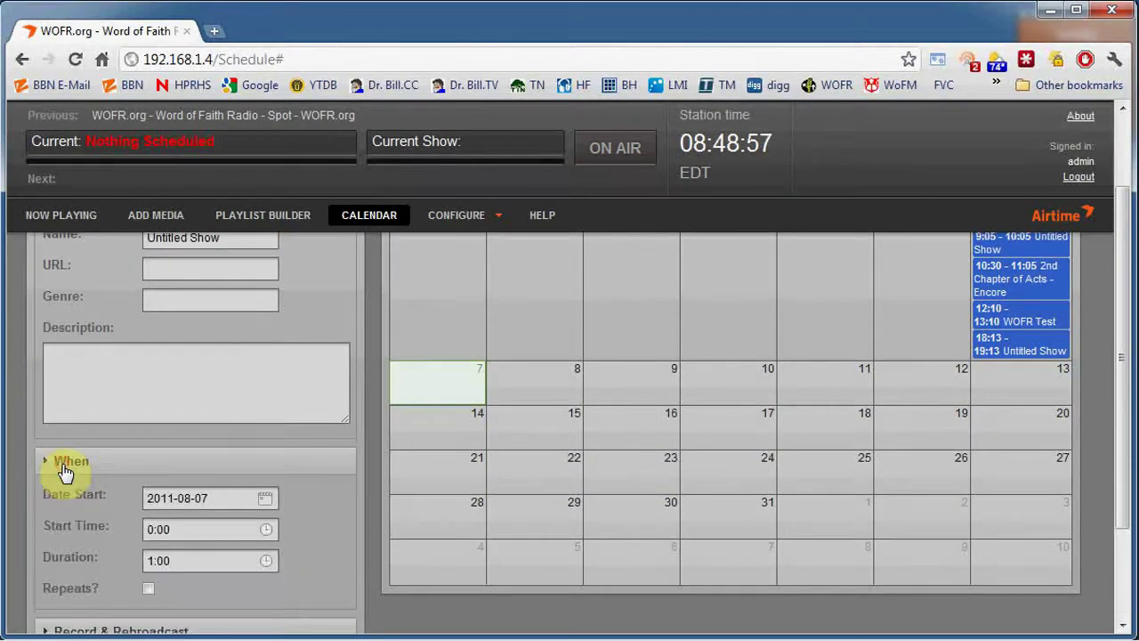
Set the new show's start time to 08:55
left_click(265, 529)
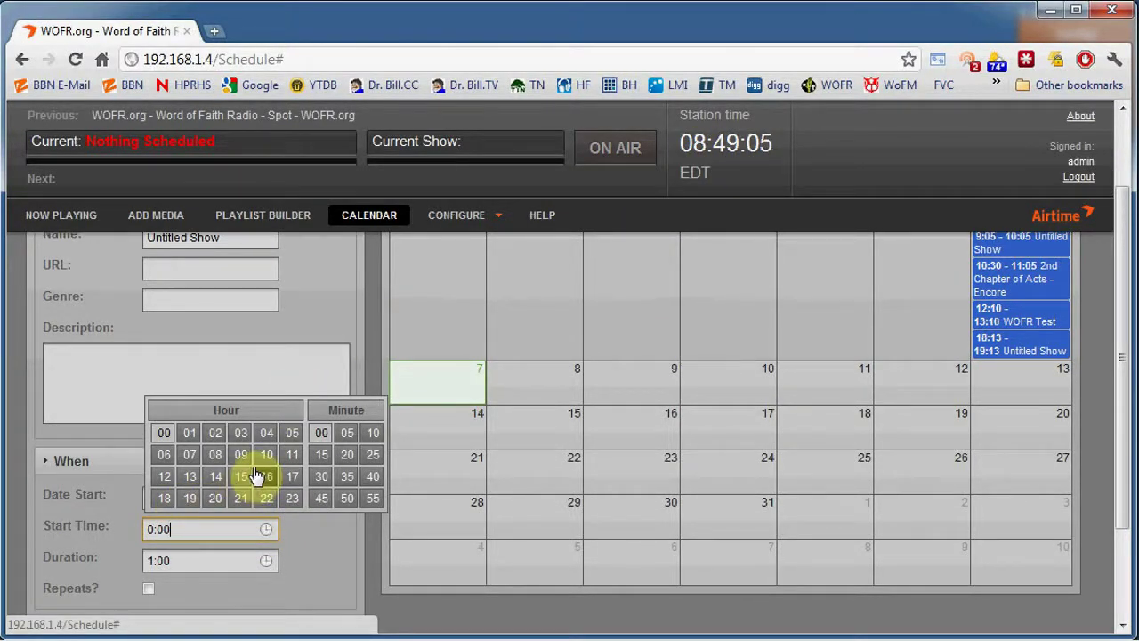
left_click(217, 457)
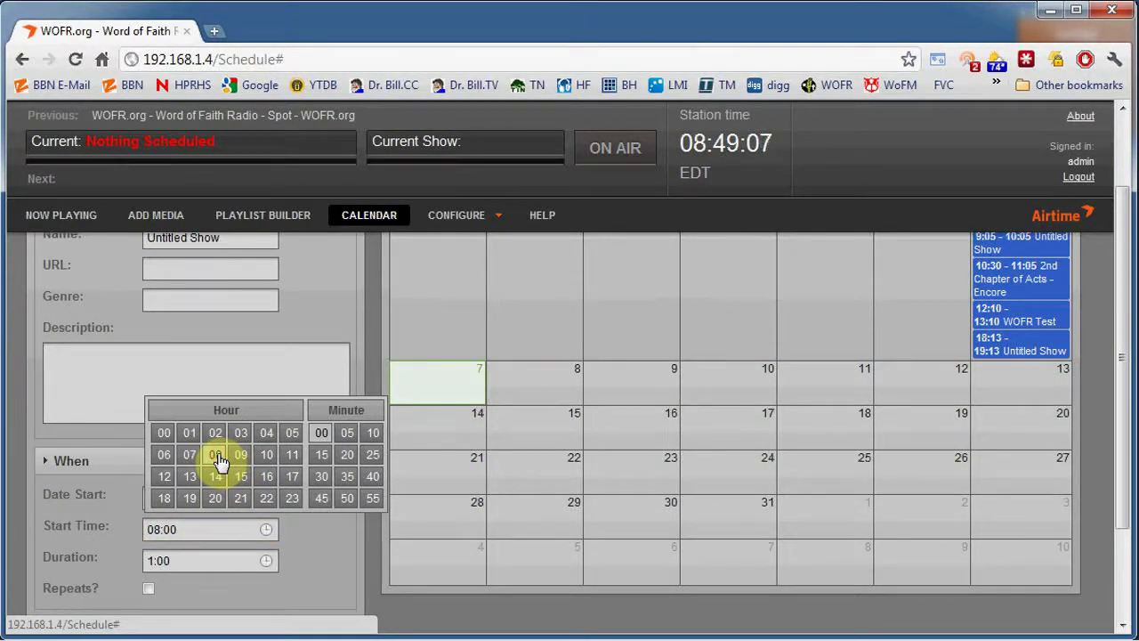
left_click(347, 501)
left_click(270, 531)
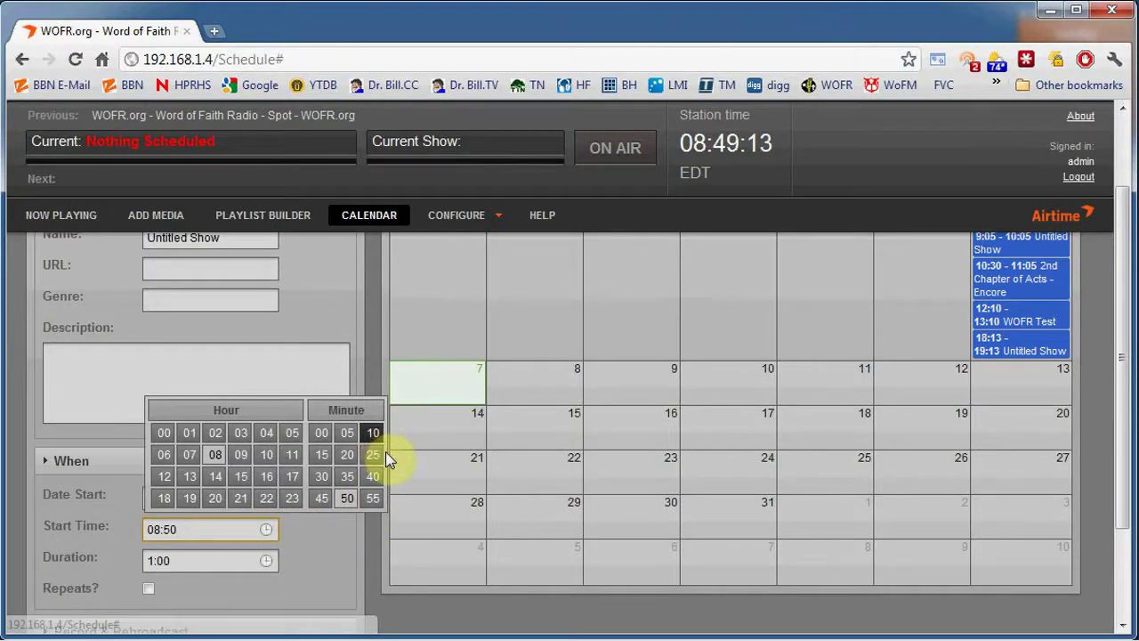
left_click(374, 500)
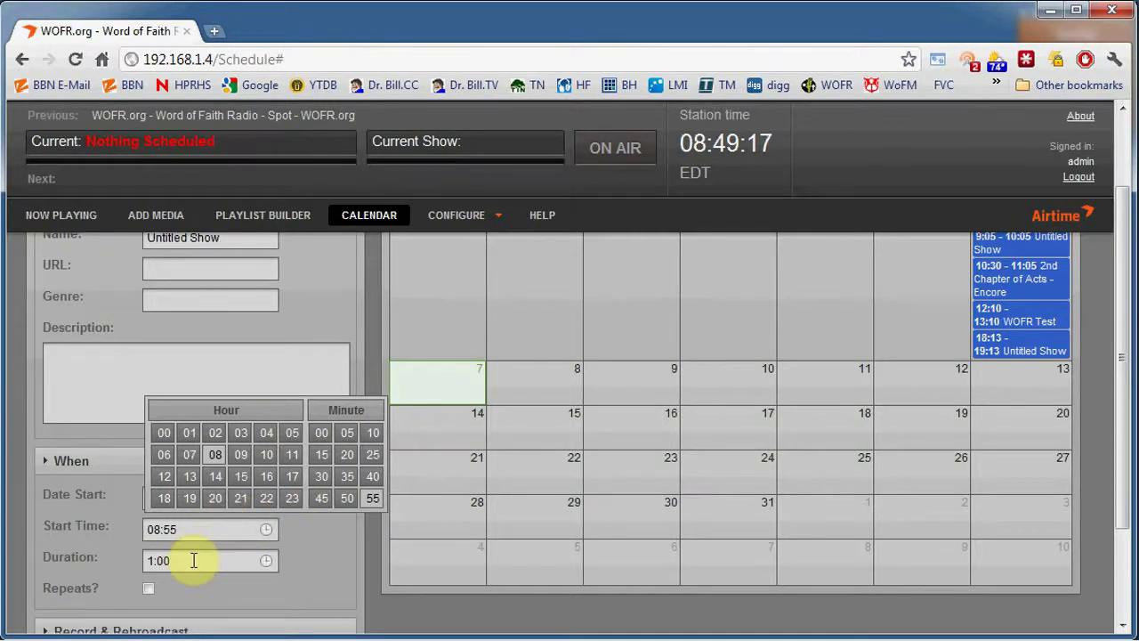
left_click(292, 571)
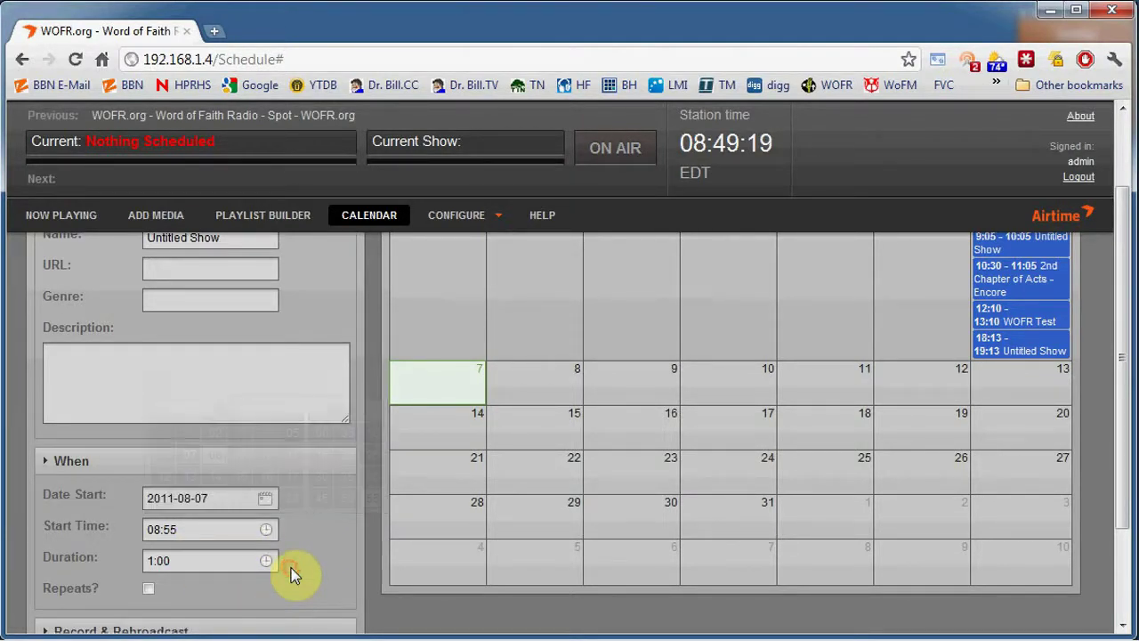
Expand the Record & Rebroadcast and Who sections of the new show form to view their options
scroll(291, 568, "down", 3)
left_click(62, 501)
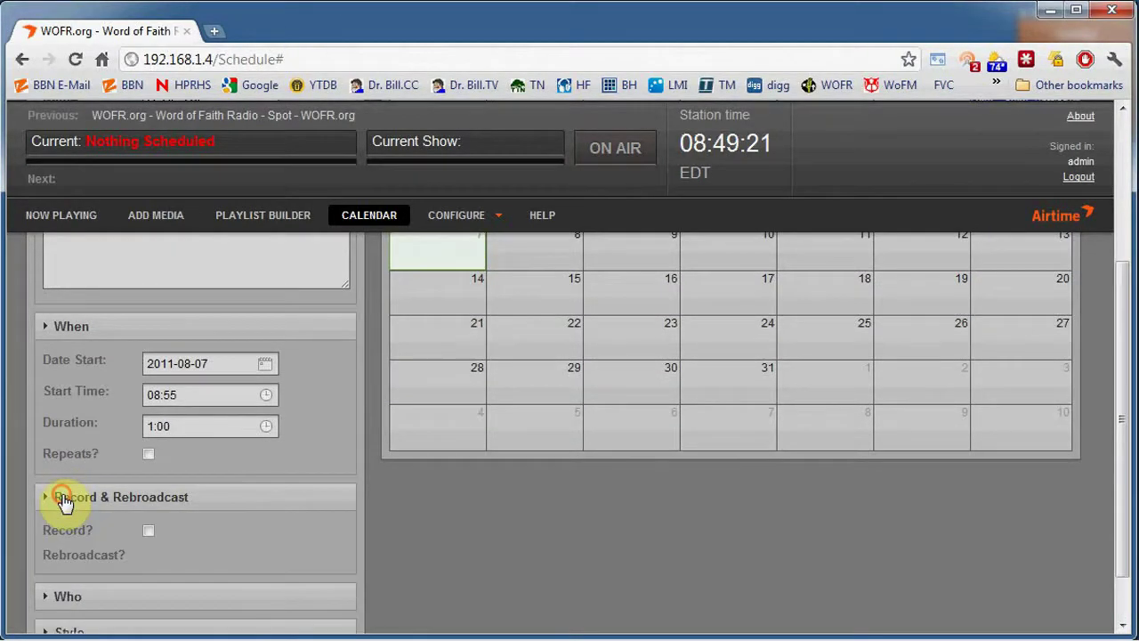
scroll(237, 496, "down", 2)
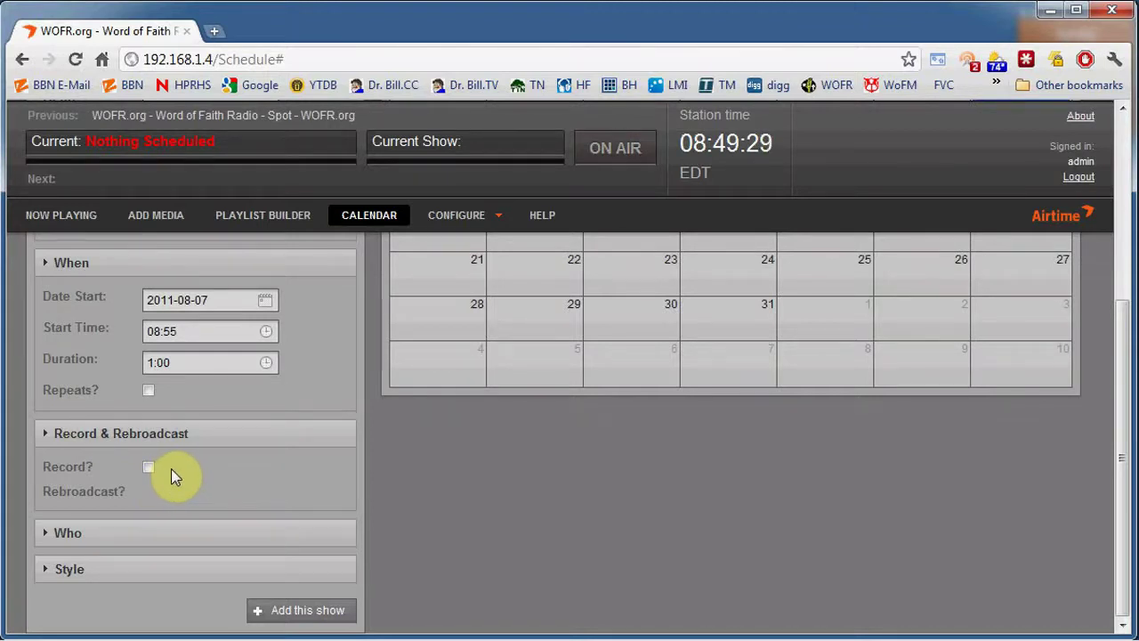
left_click(151, 533)
scroll(220, 532, "down", 2)
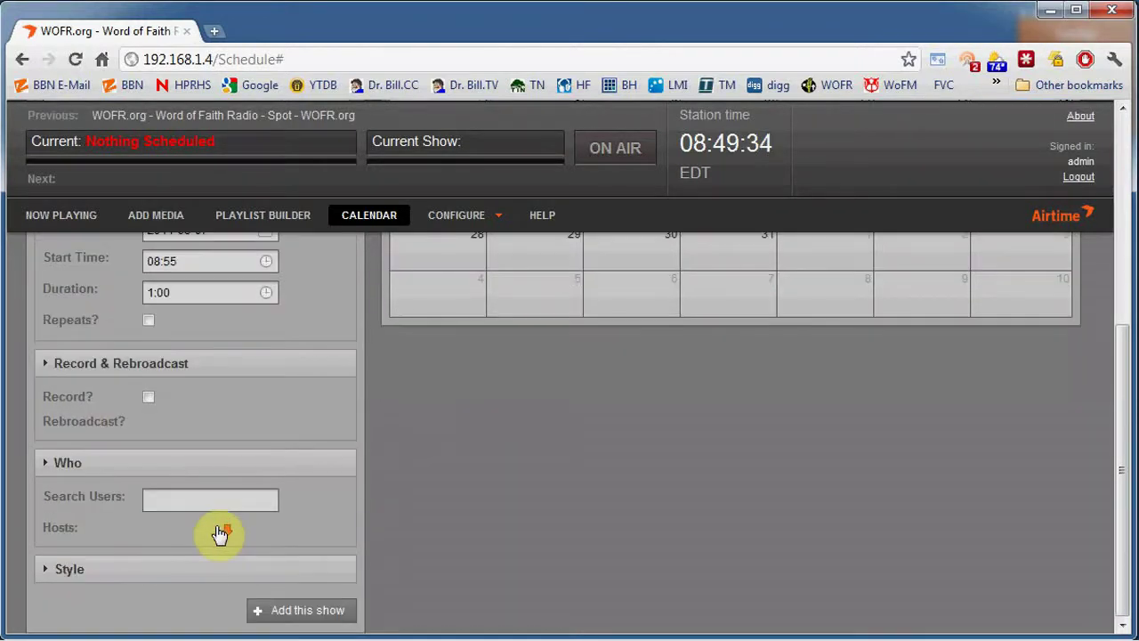
Set the new show's background colour to 000000 in its Style options and add the show to the calendar
left_click(101, 576)
scroll(148, 570, "down", 2)
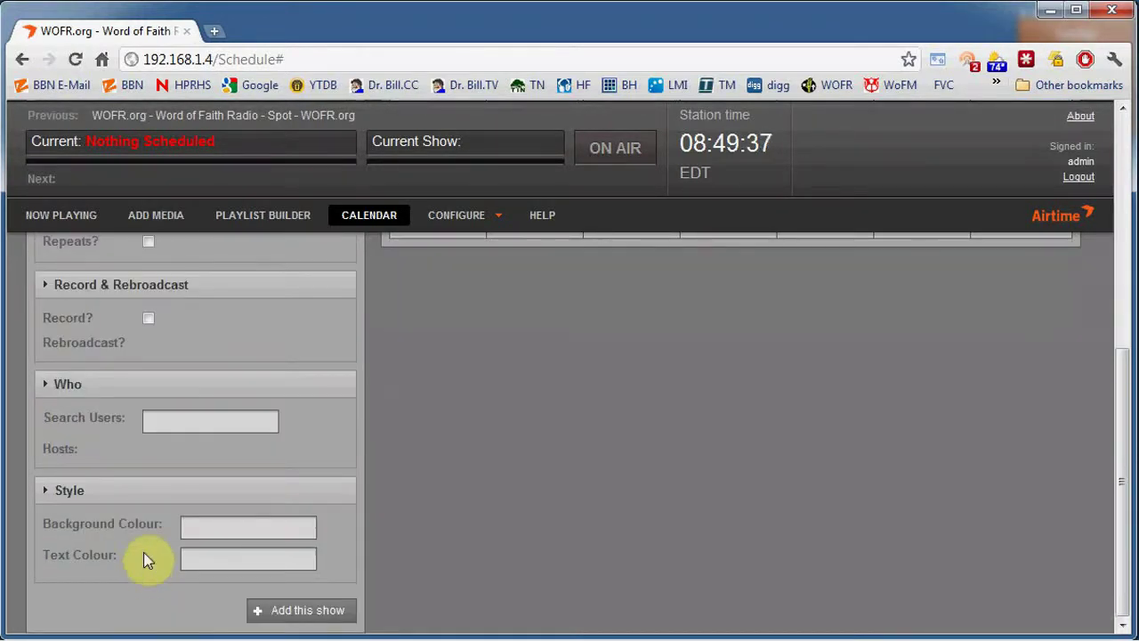
left_click(227, 528)
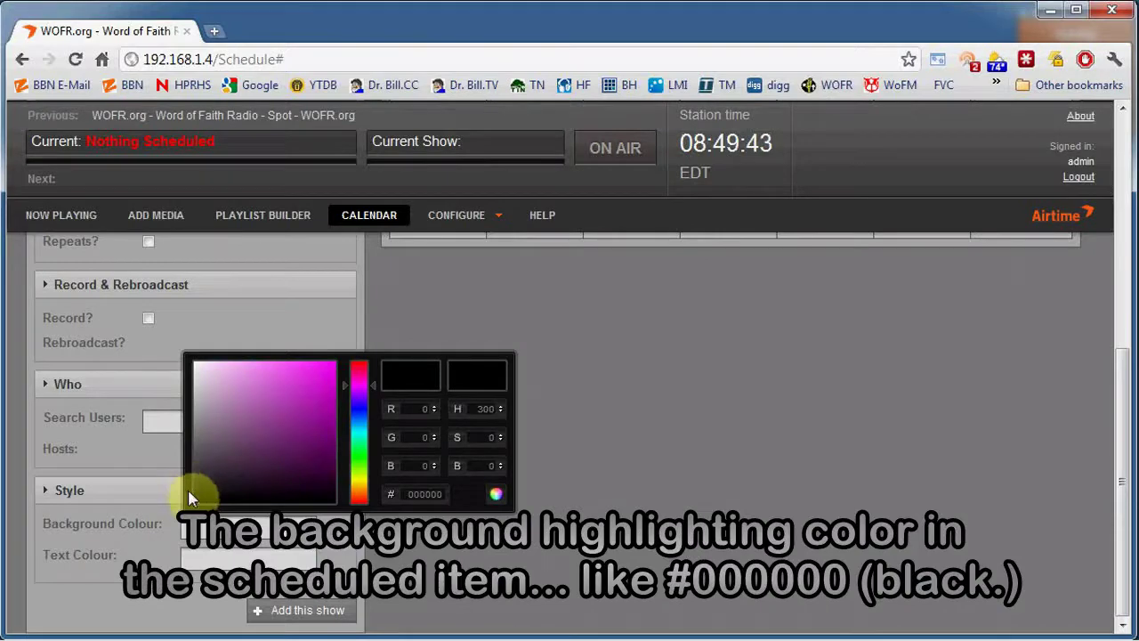
left_click(357, 461)
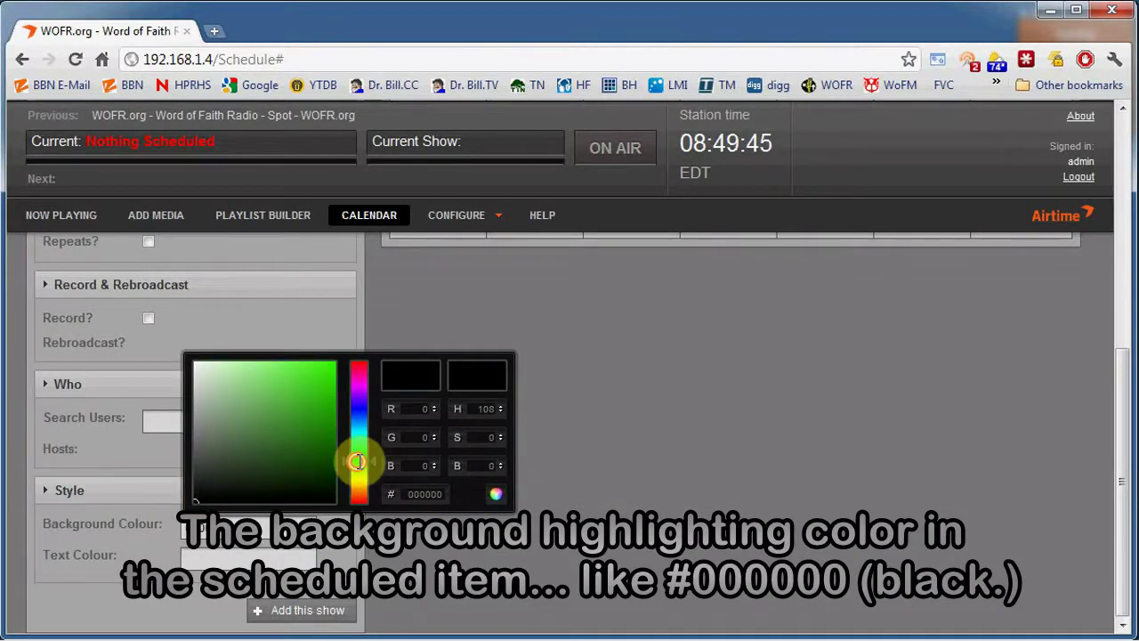
left_click(262, 500)
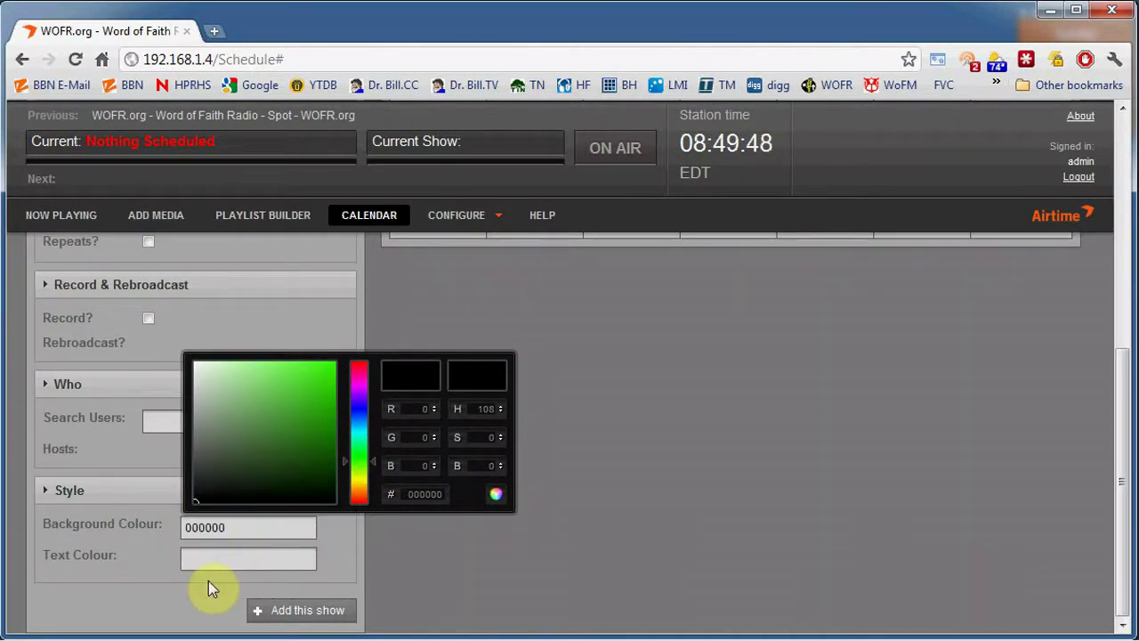
left_click(307, 614)
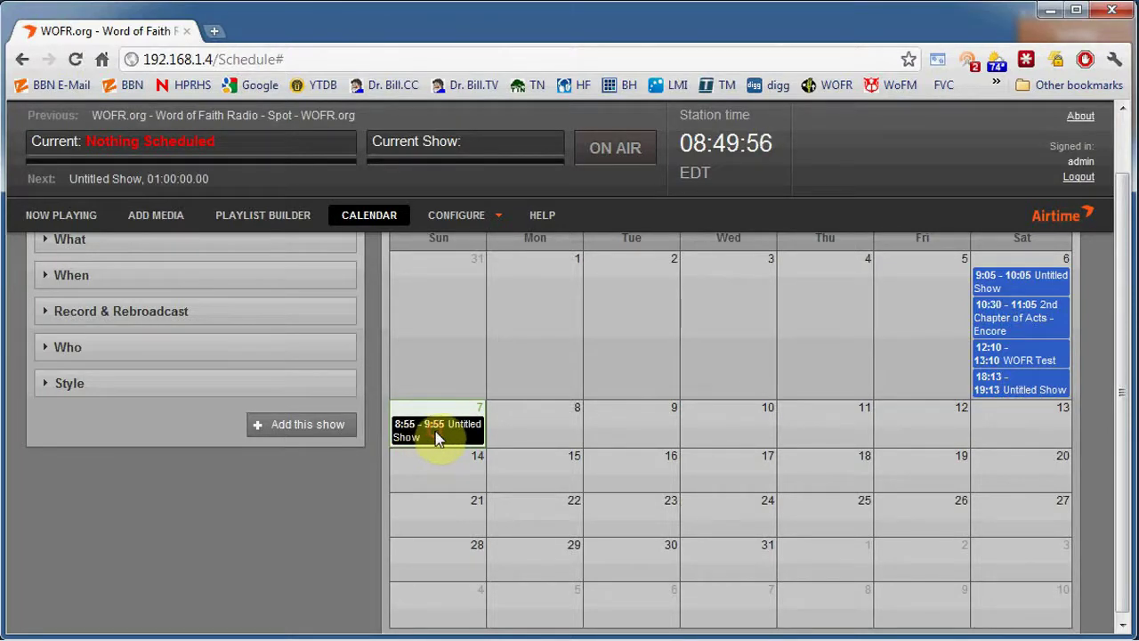
Add the 00:10:40.174 Test playlist to the content of the August 7 Untitled Show and confirm
left_click(437, 439)
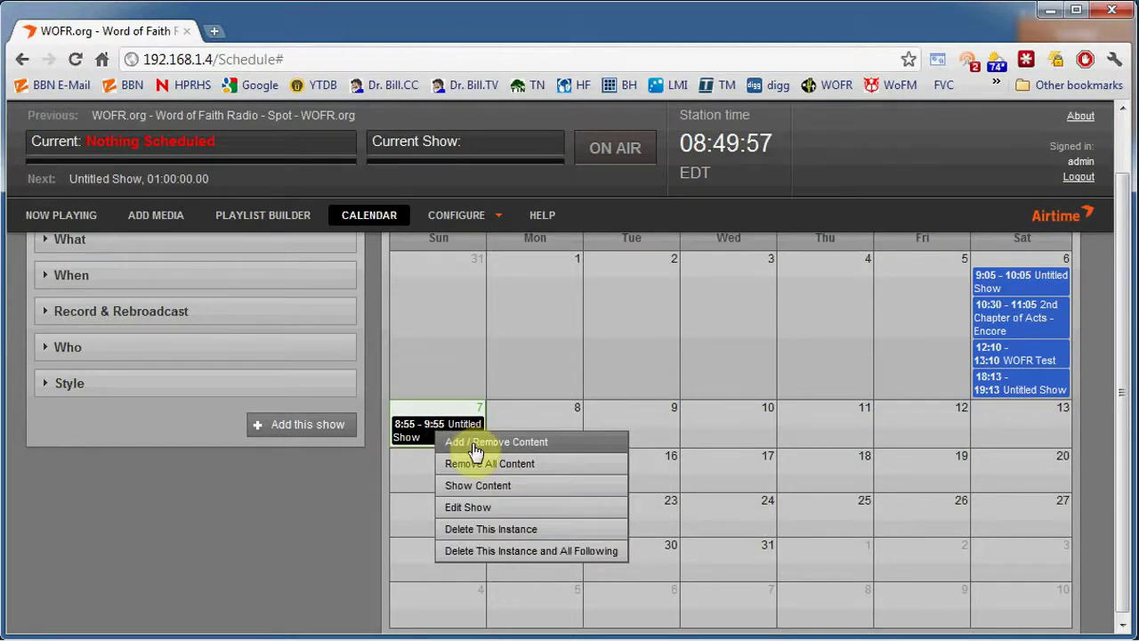
left_click(474, 445)
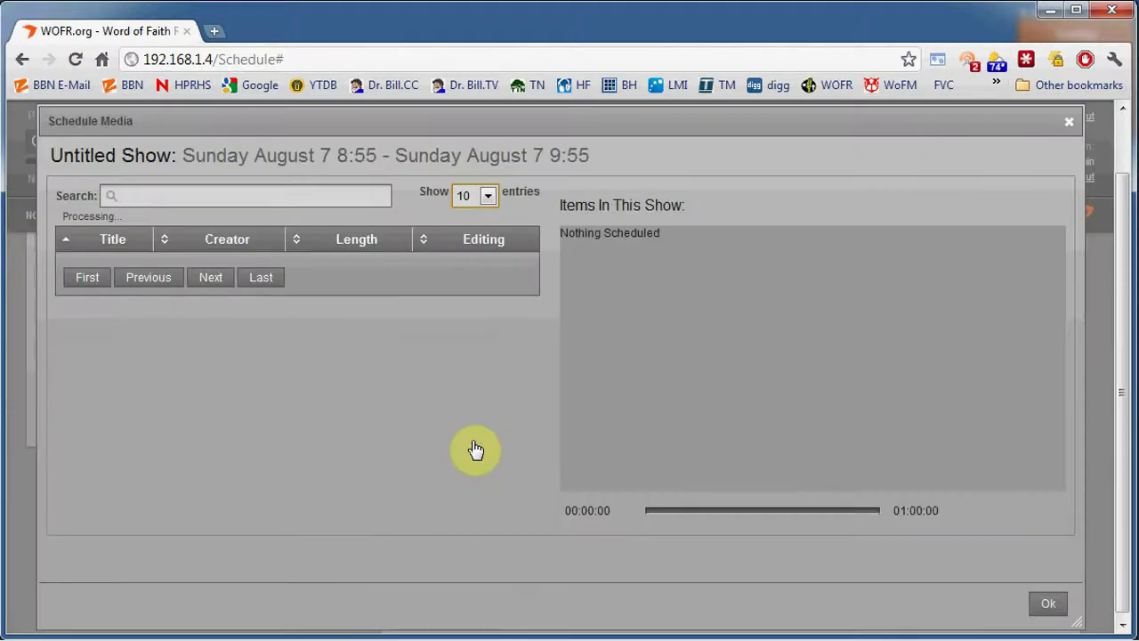
left_click(83, 342)
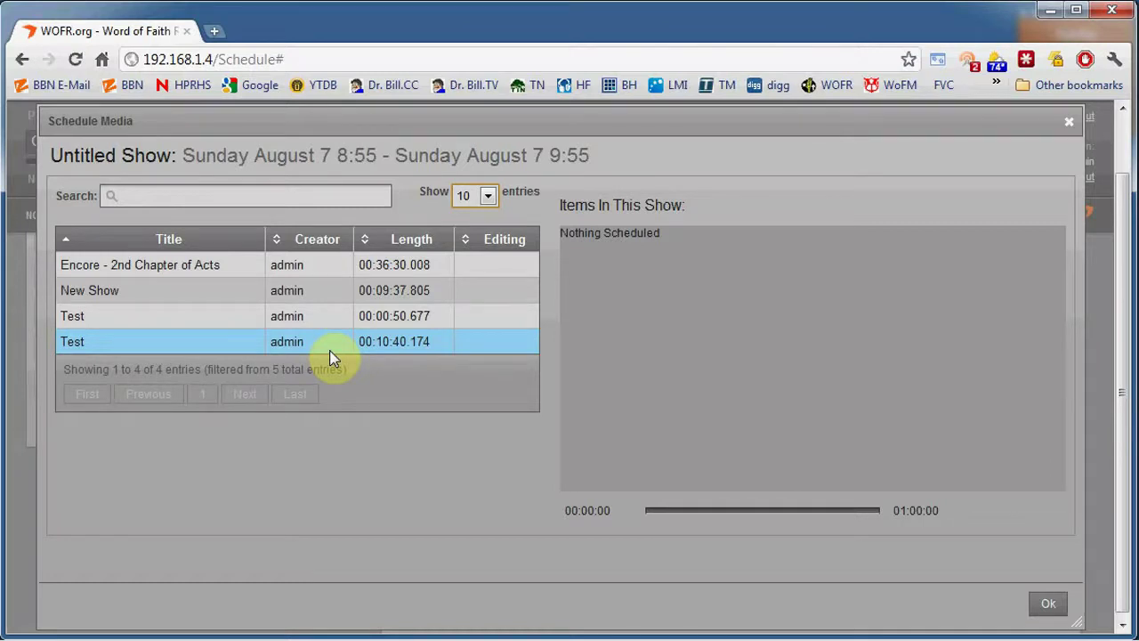
left_click(96, 344)
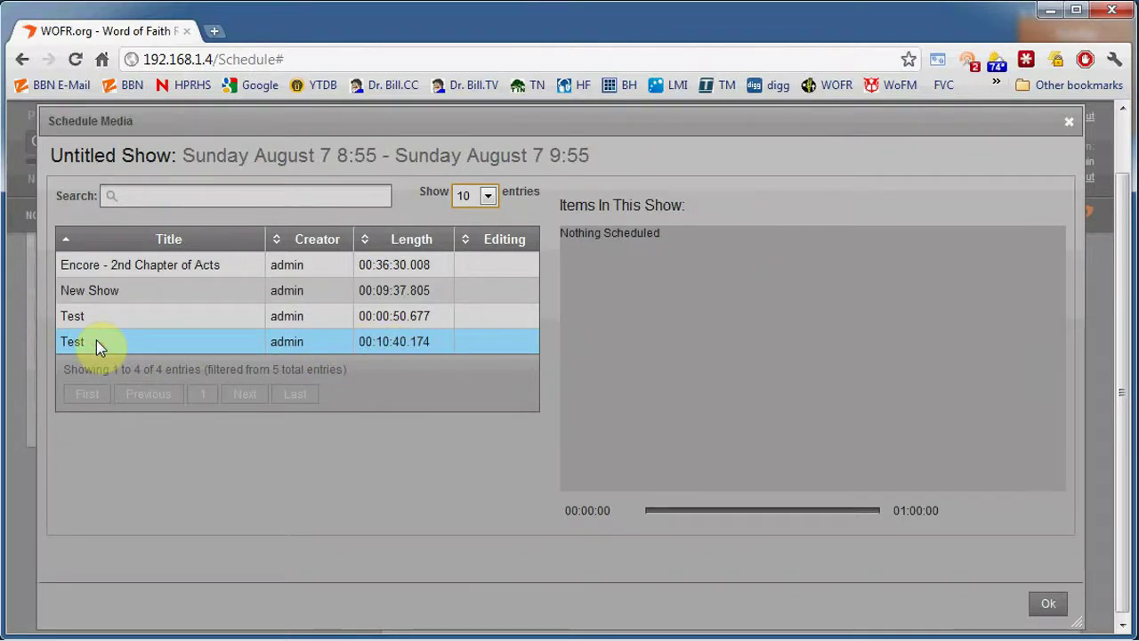
left_click_drag(96, 343, 637, 285)
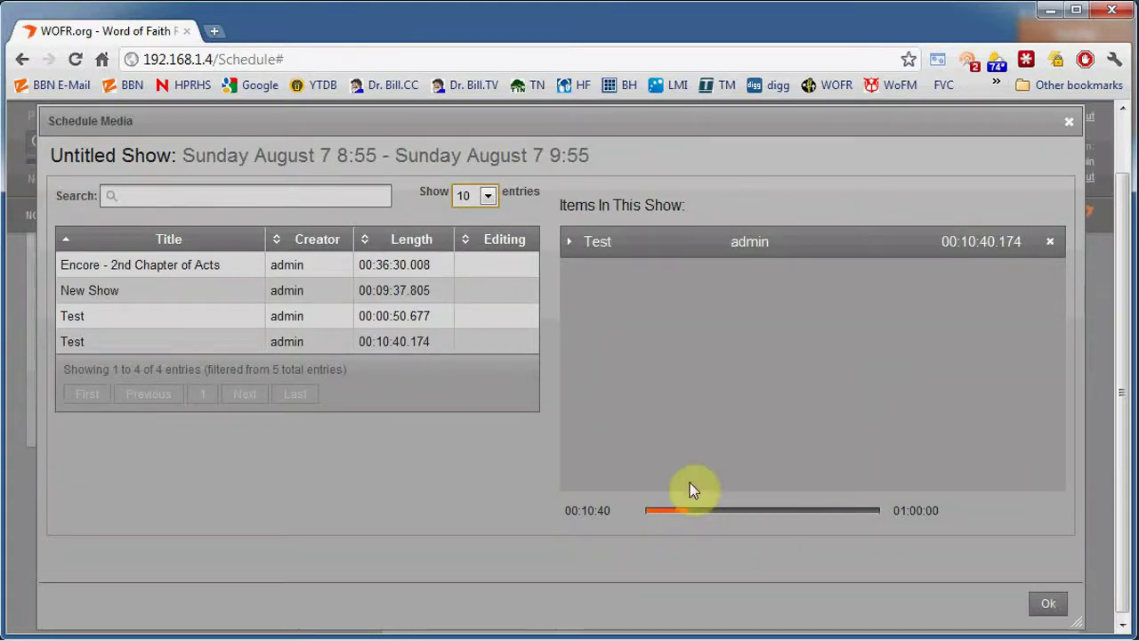
left_click(1048, 605)
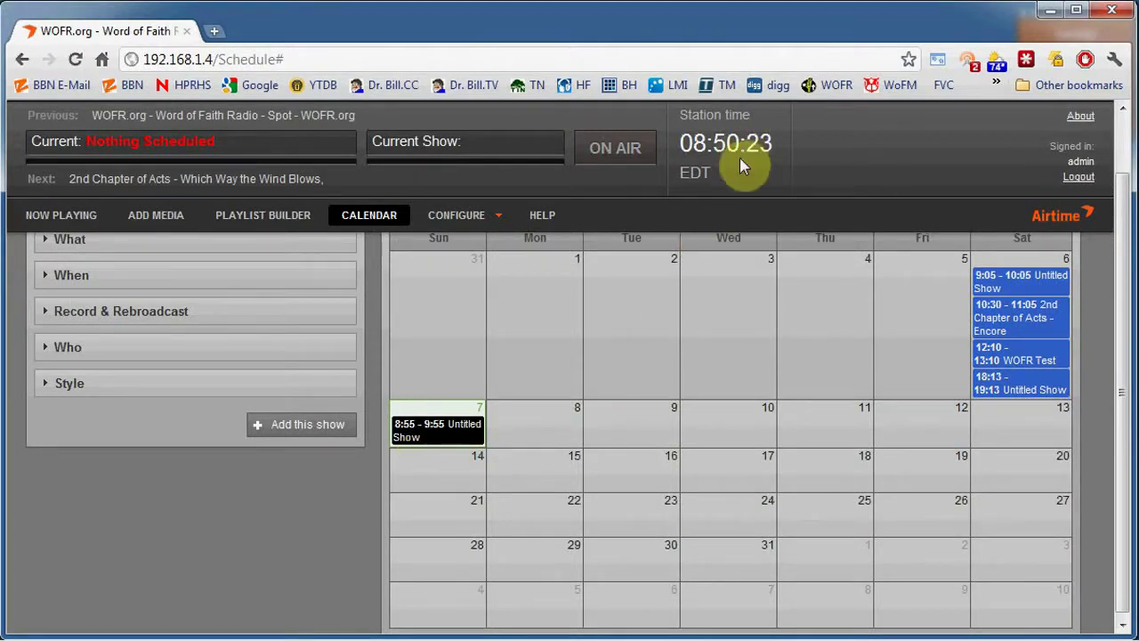
Edit the August 7 Untitled Show to start at 08:52 and update the show
left_click(442, 435)
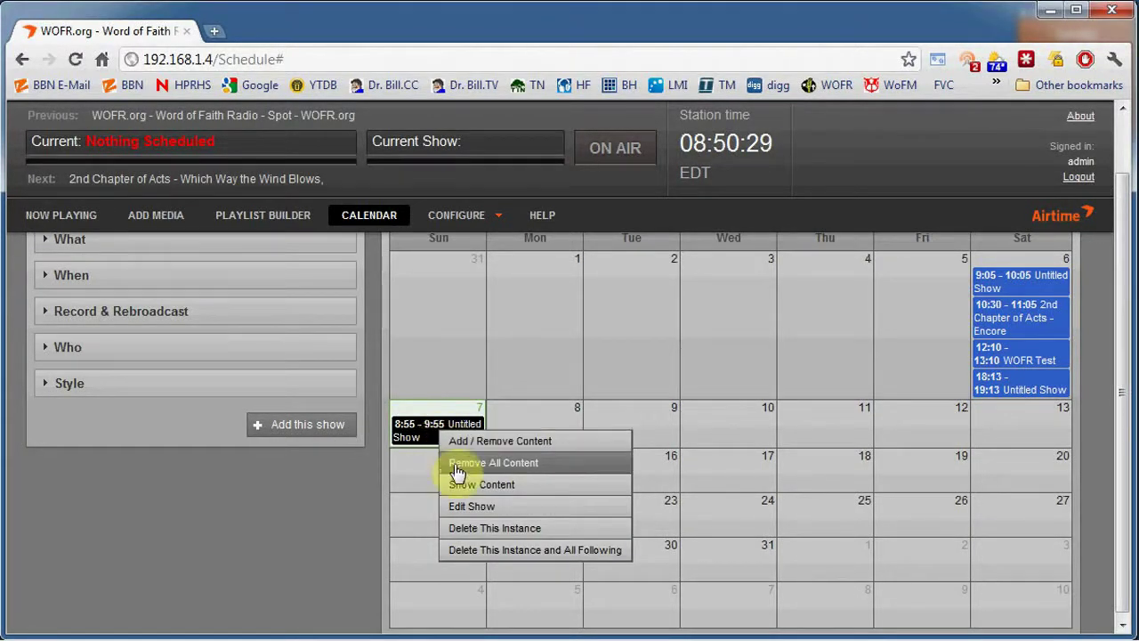
left_click(458, 504)
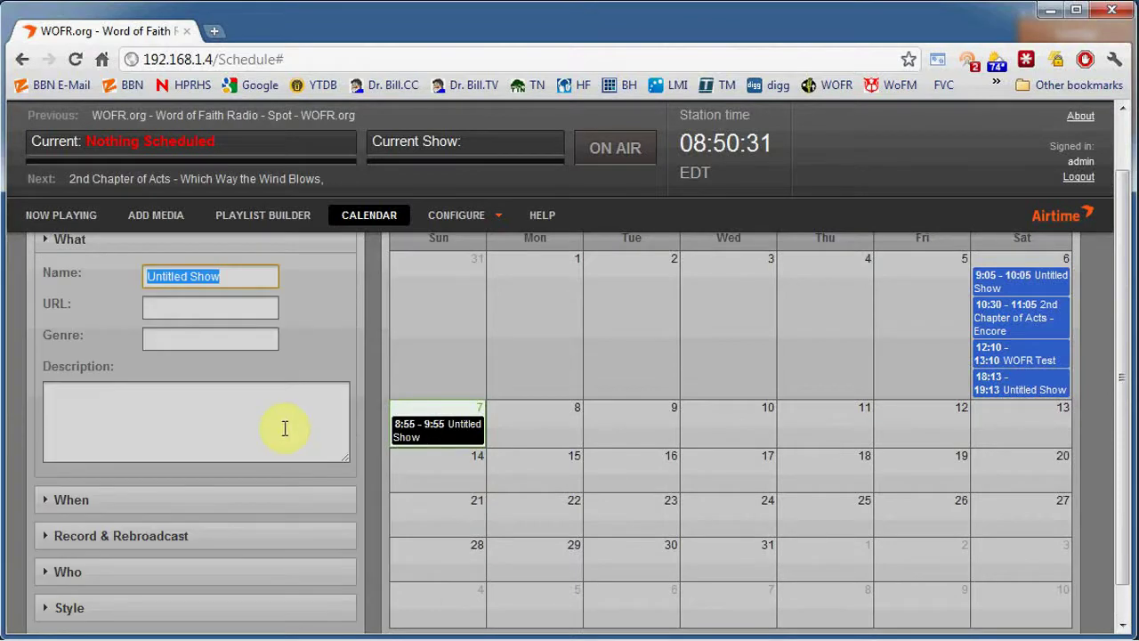
left_click(71, 500)
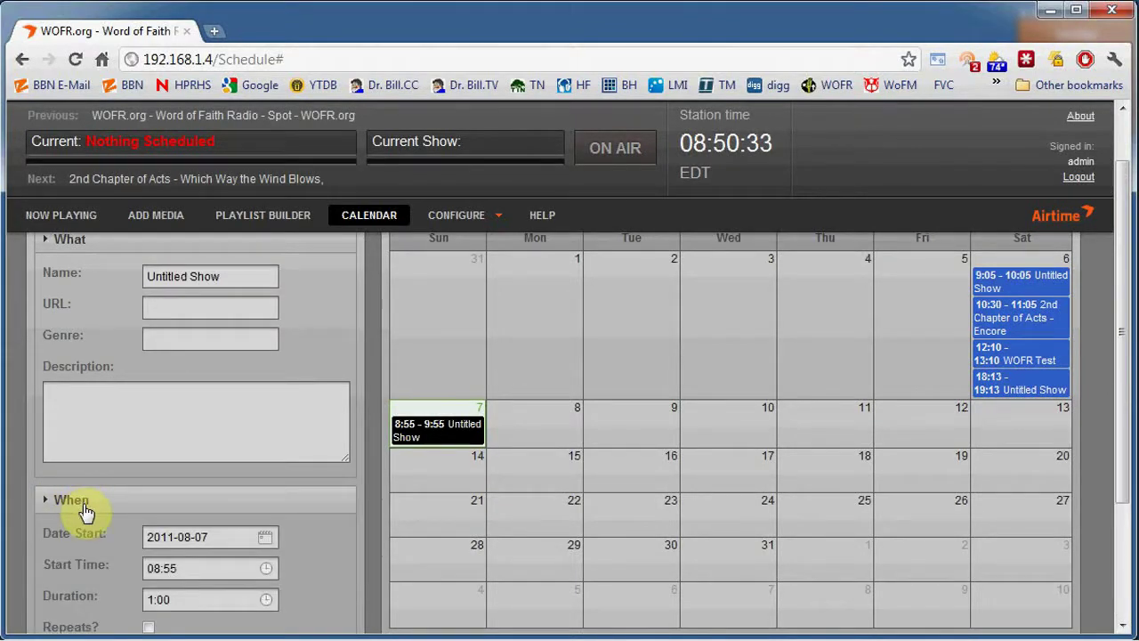
left_click(171, 570)
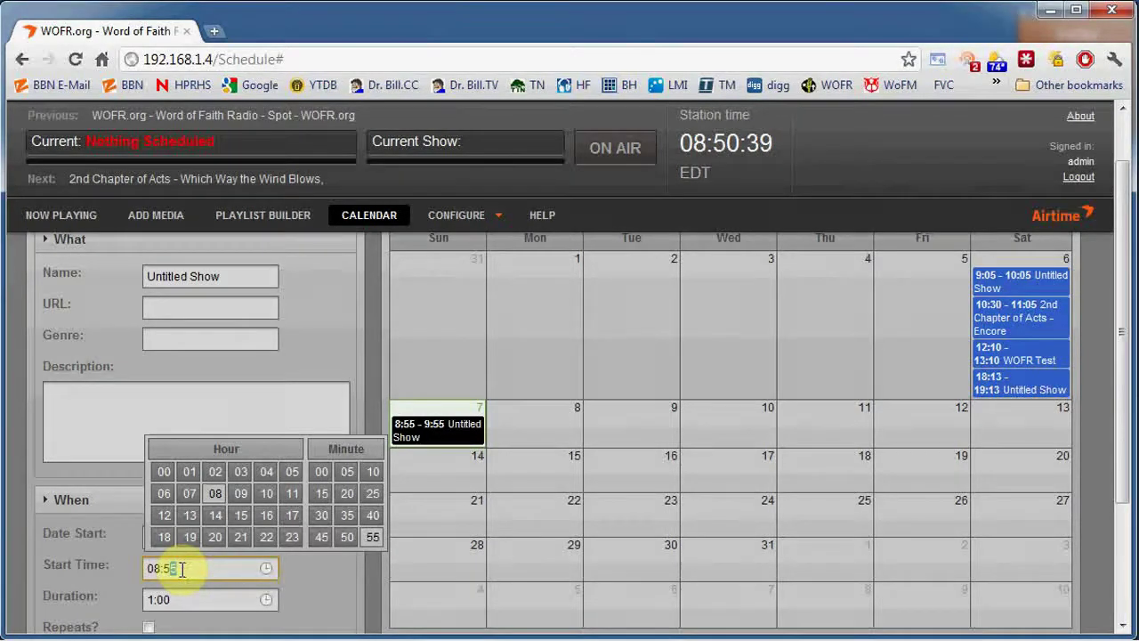
type("2")
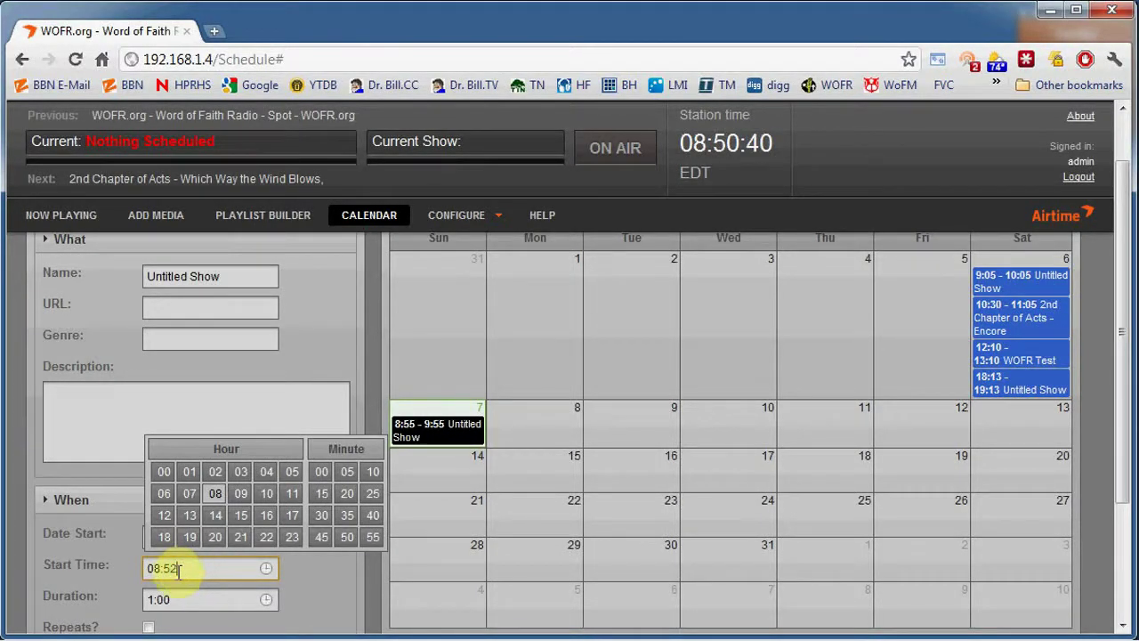
left_click(300, 577)
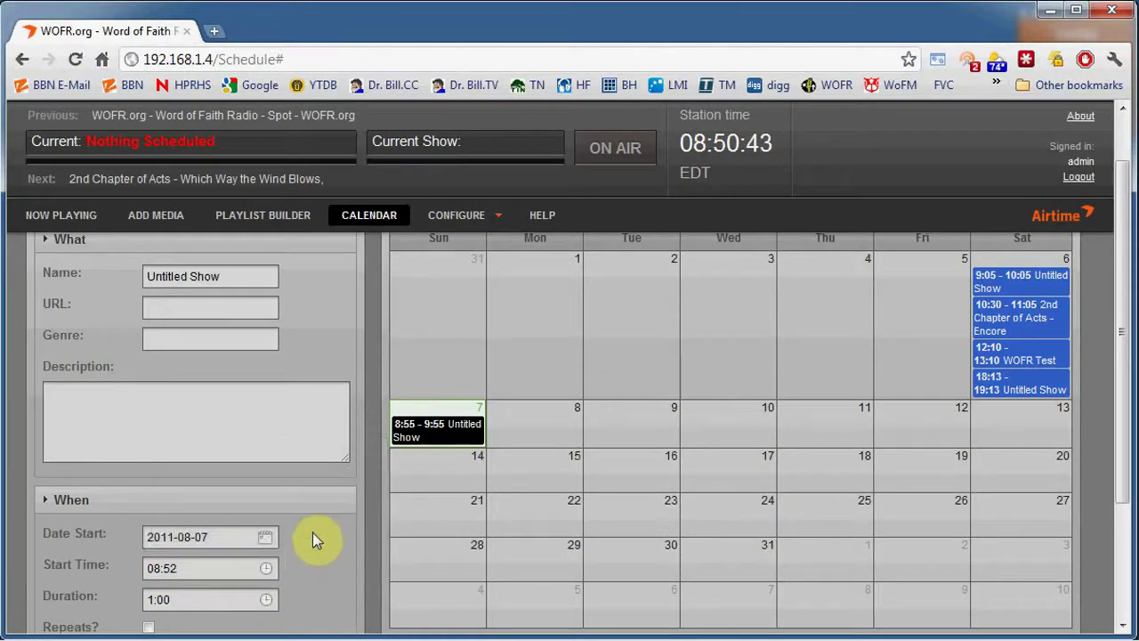
scroll(307, 521, "down", 3)
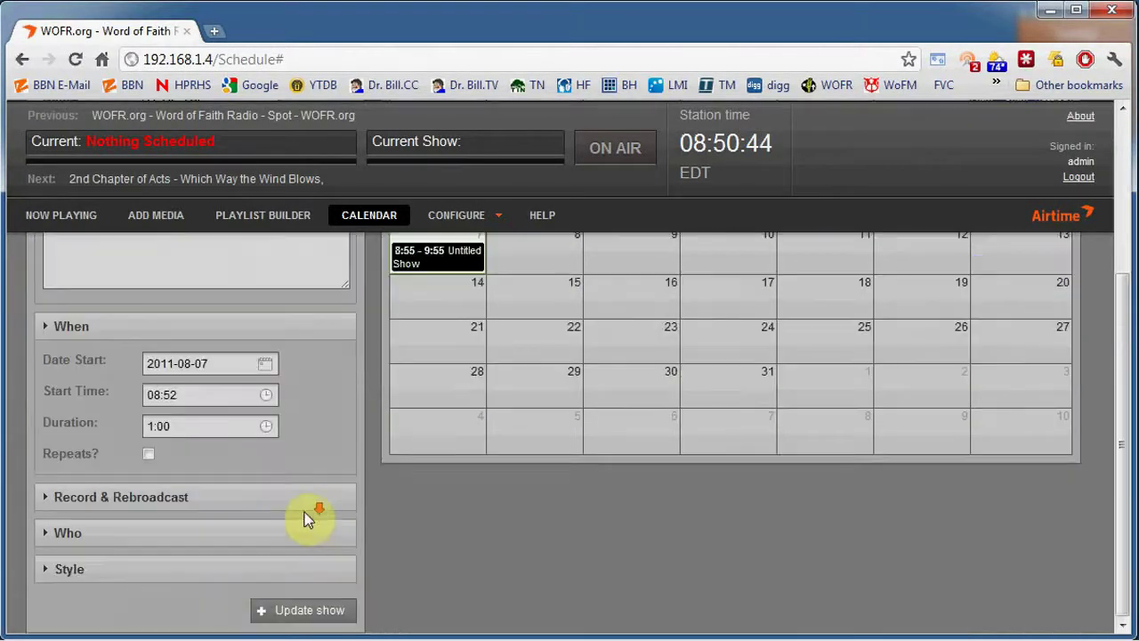
left_click(307, 612)
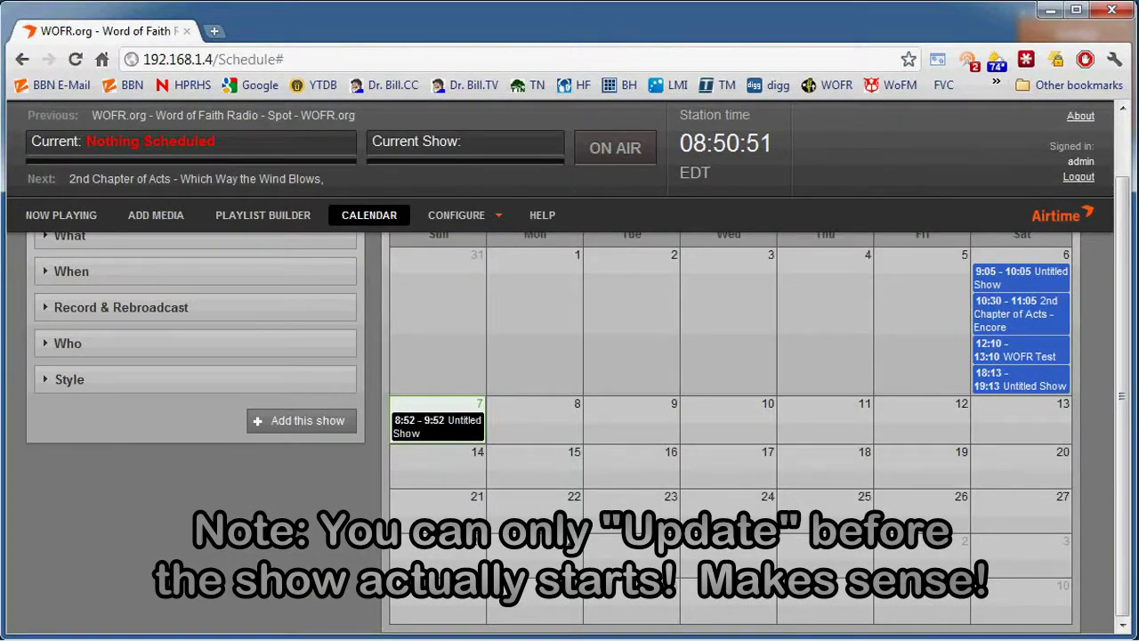
Launch VLC media player and move its window over the lower part of the calendar
key("super")
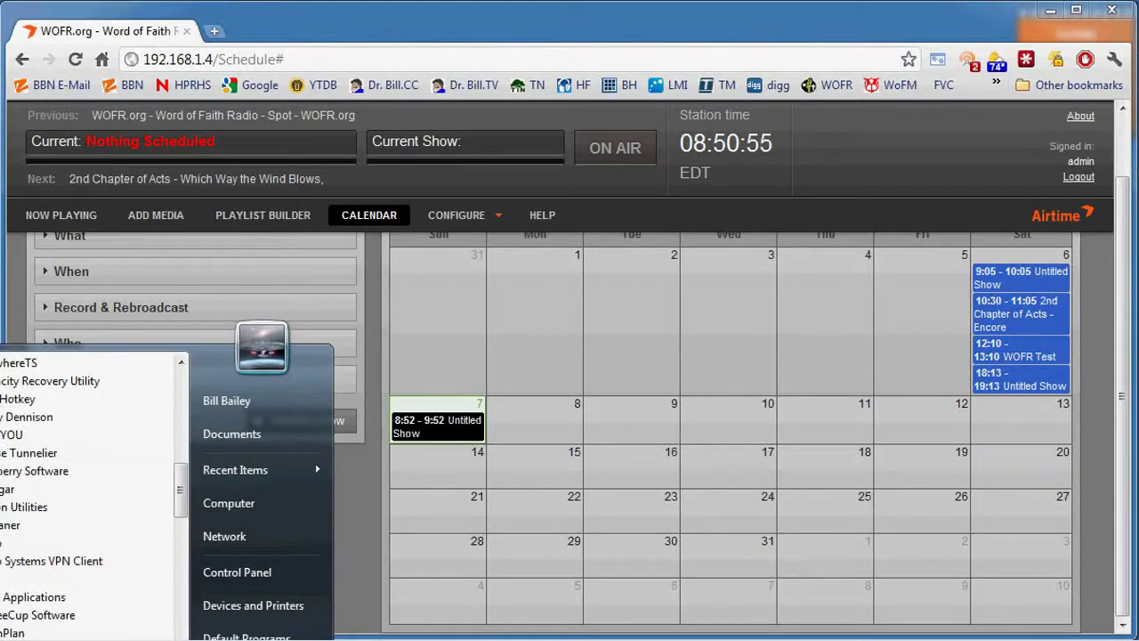
scroll(178, 605, "down", 15)
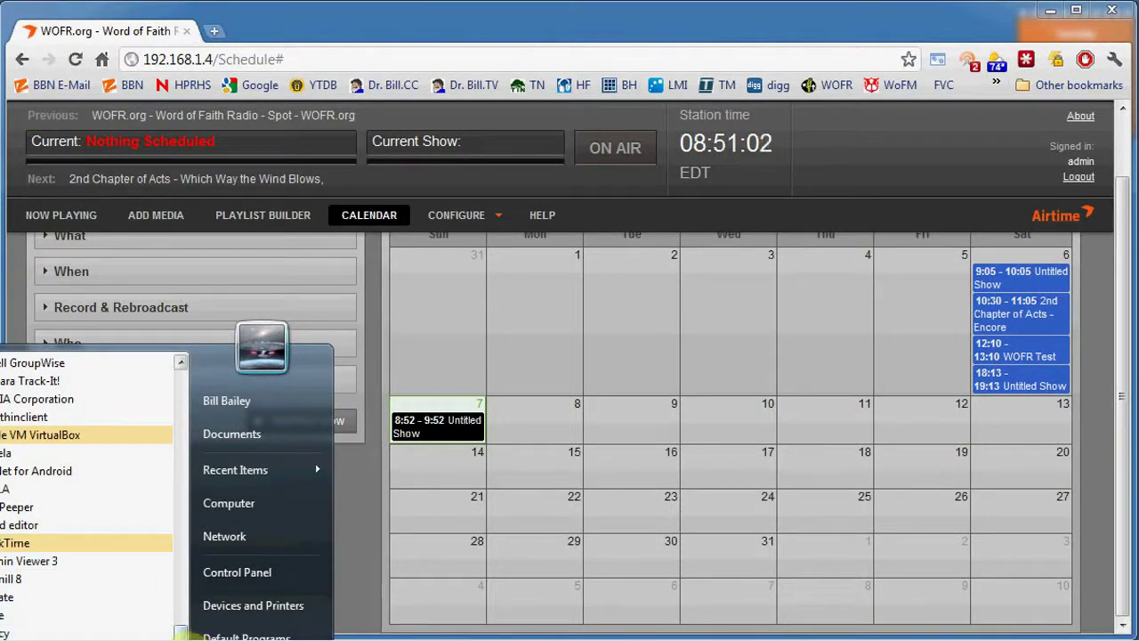
scroll(105, 614, "down", 4)
scroll(89, 498, "down", 1)
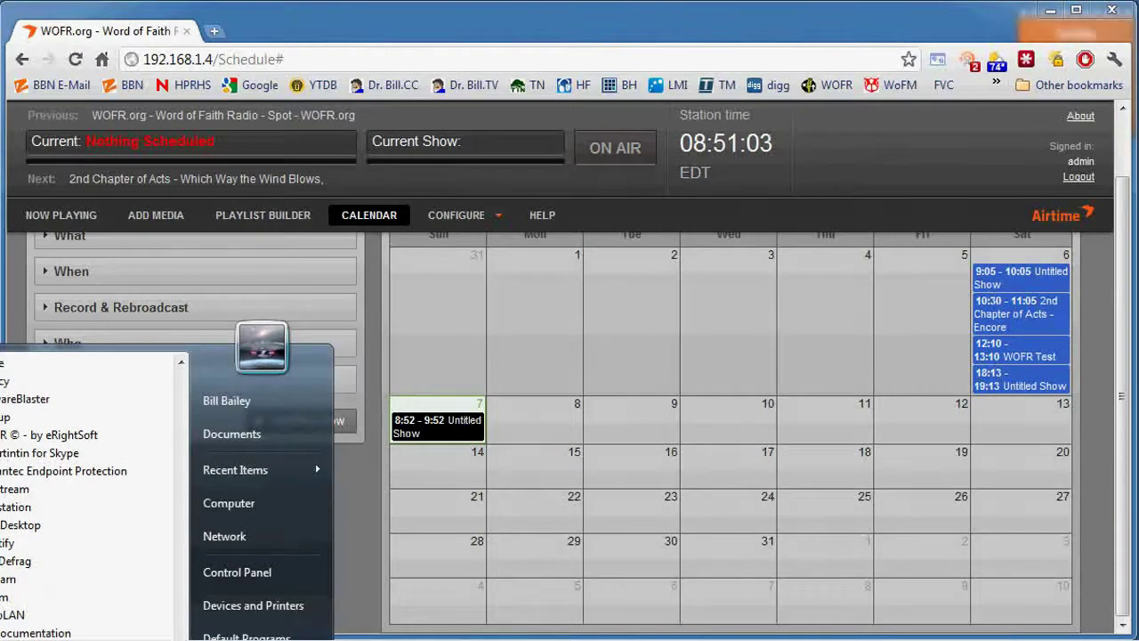
left_click(138, 596)
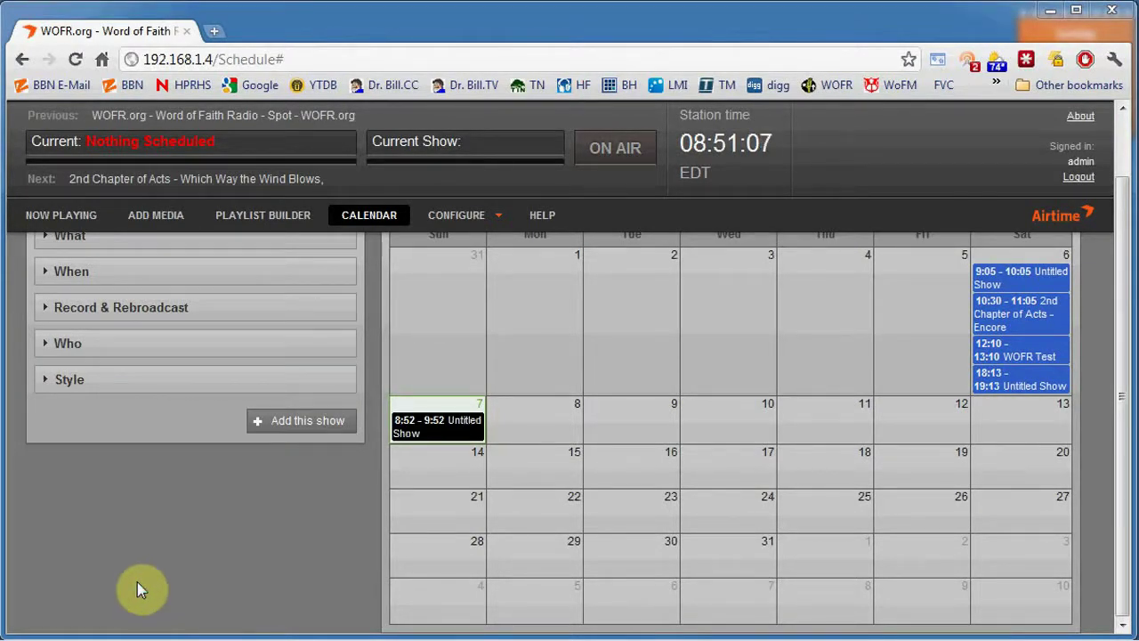
left_click_drag(944, 5, 900, 476)
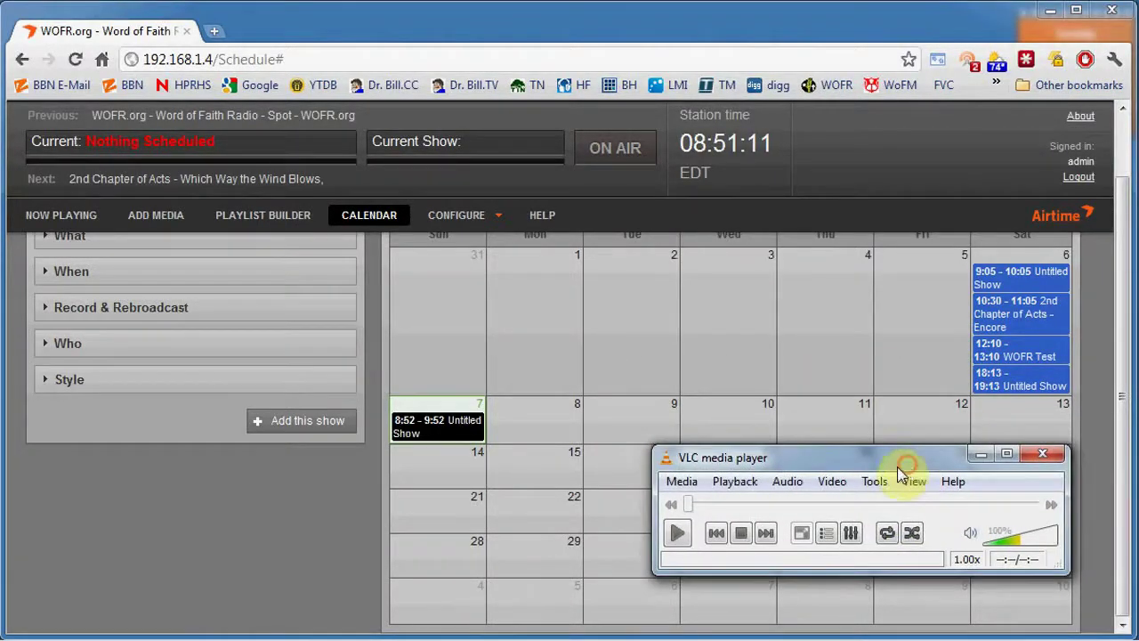
left_click(687, 484)
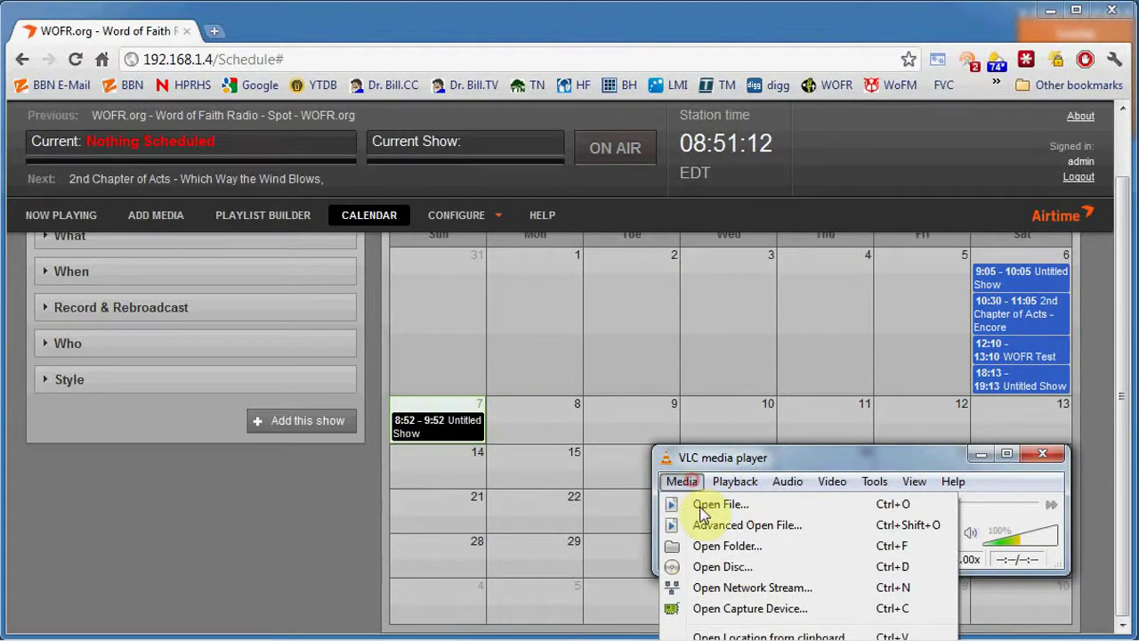
left_click(738, 587)
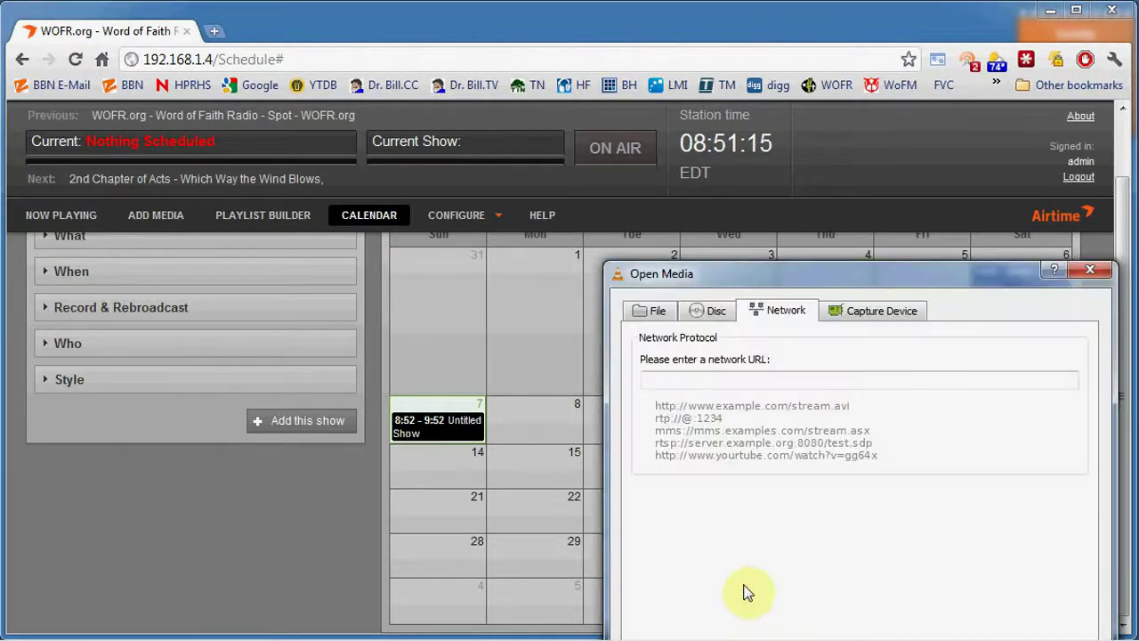
left_click(738, 382)
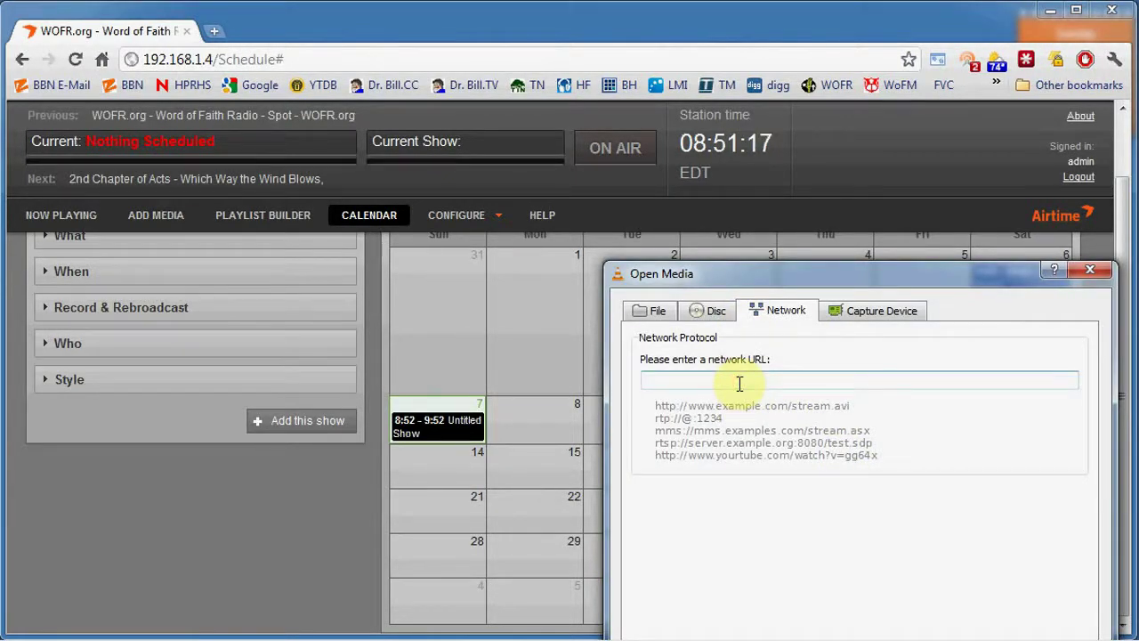
type("http")
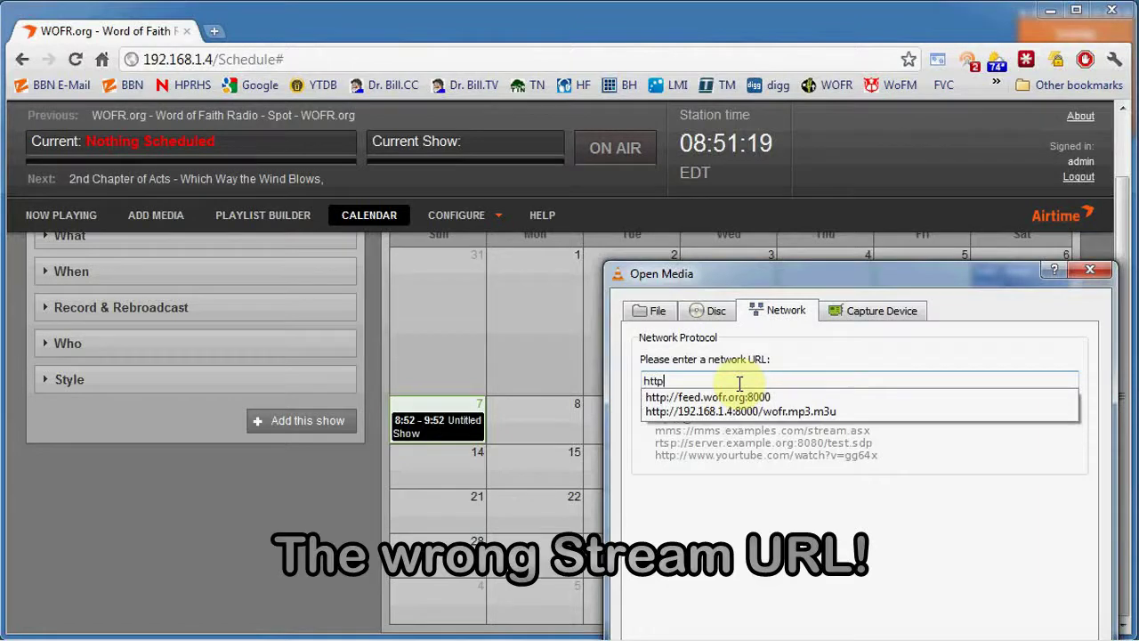
type("://192.1")
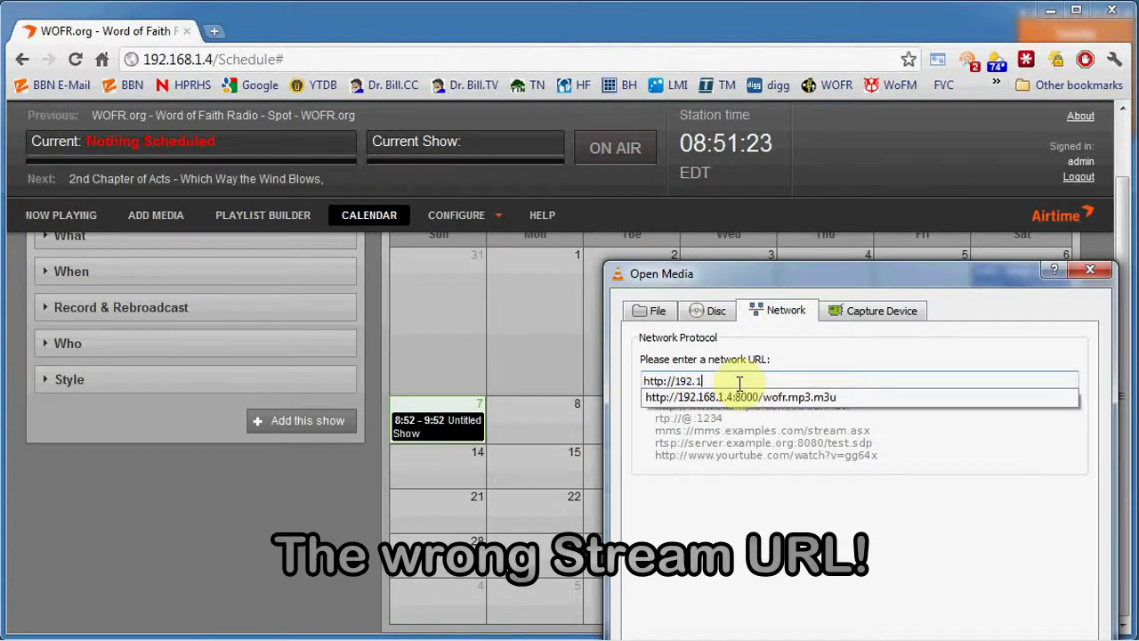
type("68.1")
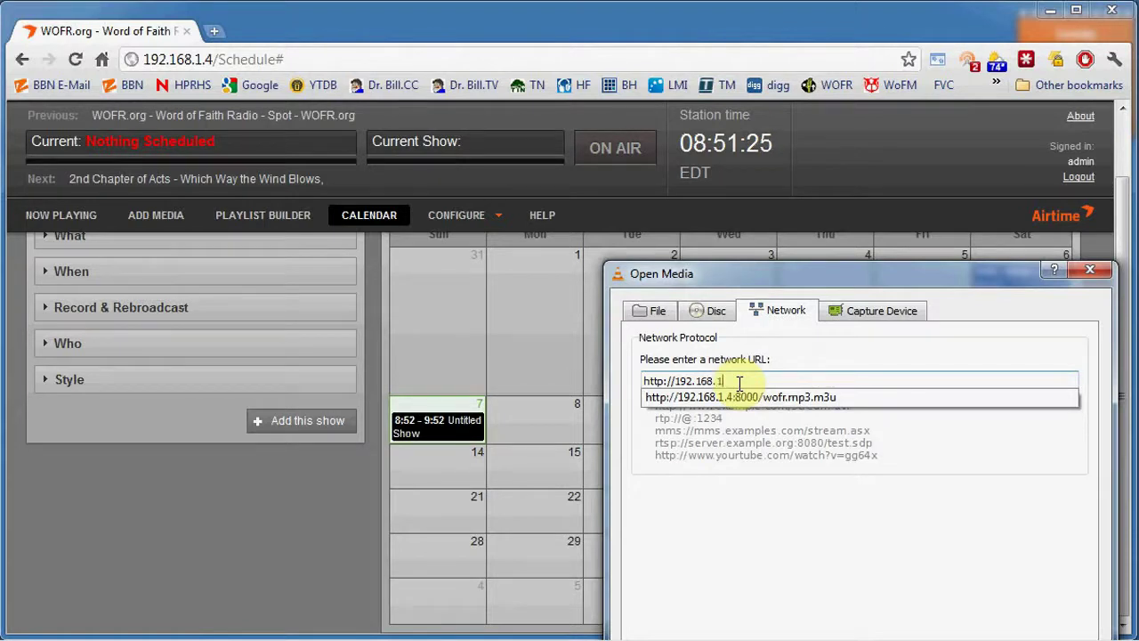
type("4")
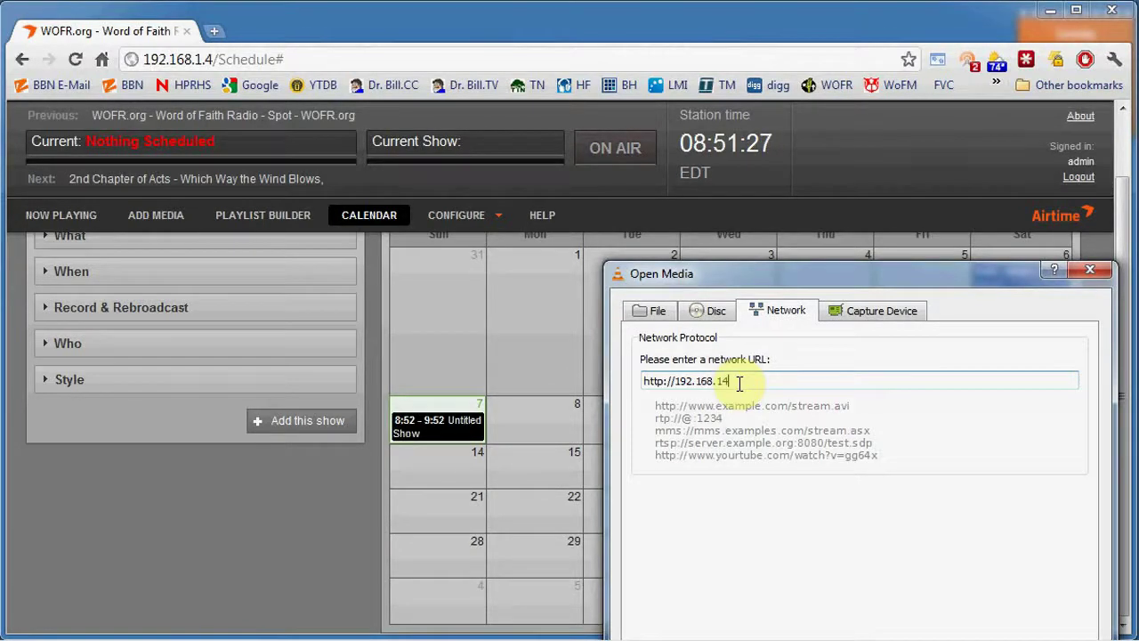
key("BackSpace")
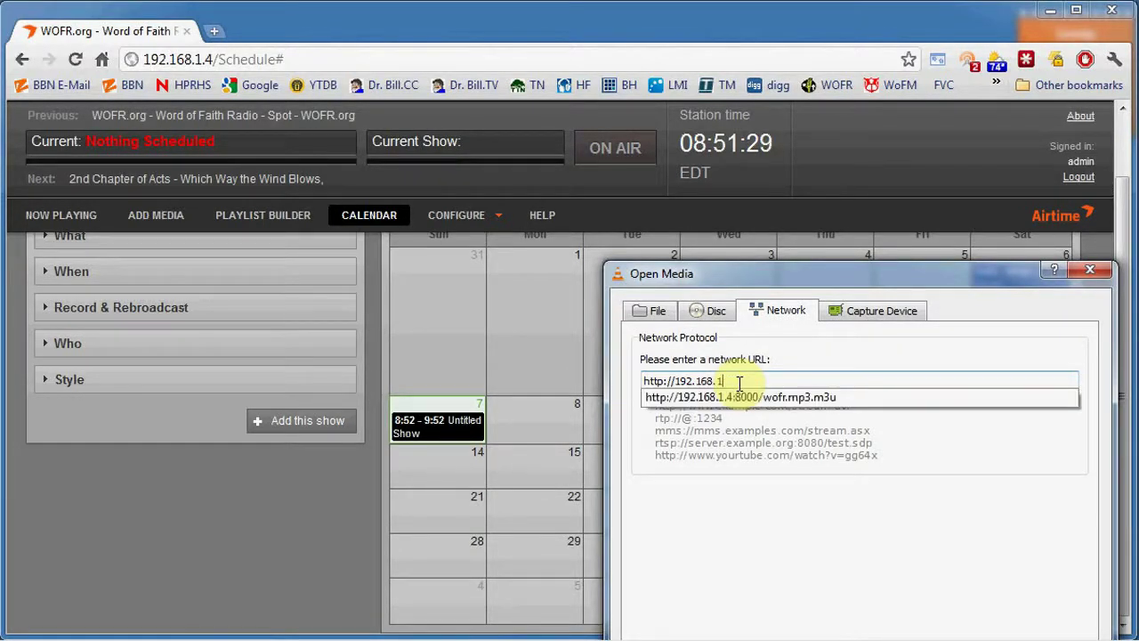
left_click(788, 398)
left_click_drag(806, 380, 885, 380)
key("BackSpace")
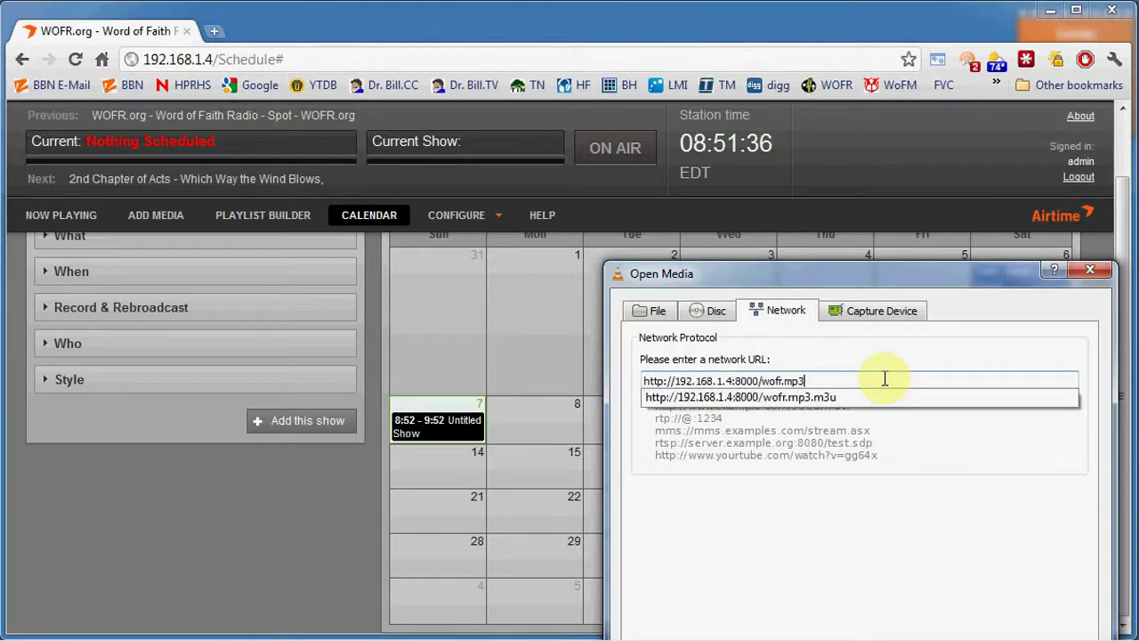
left_click(1063, 576)
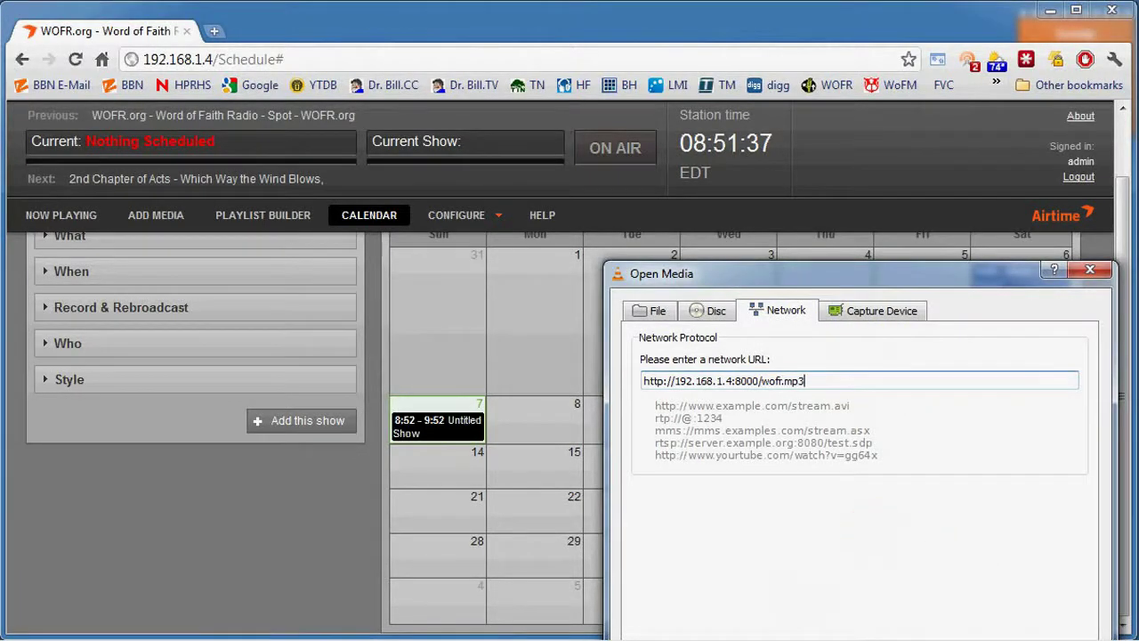
key("Return")
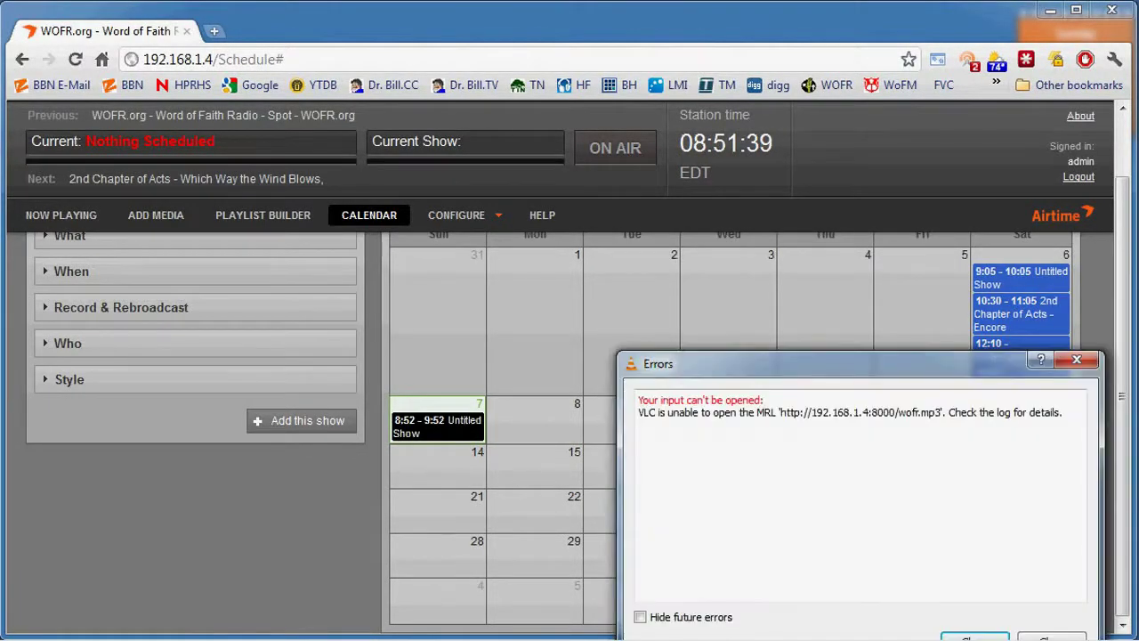
left_click(976, 637)
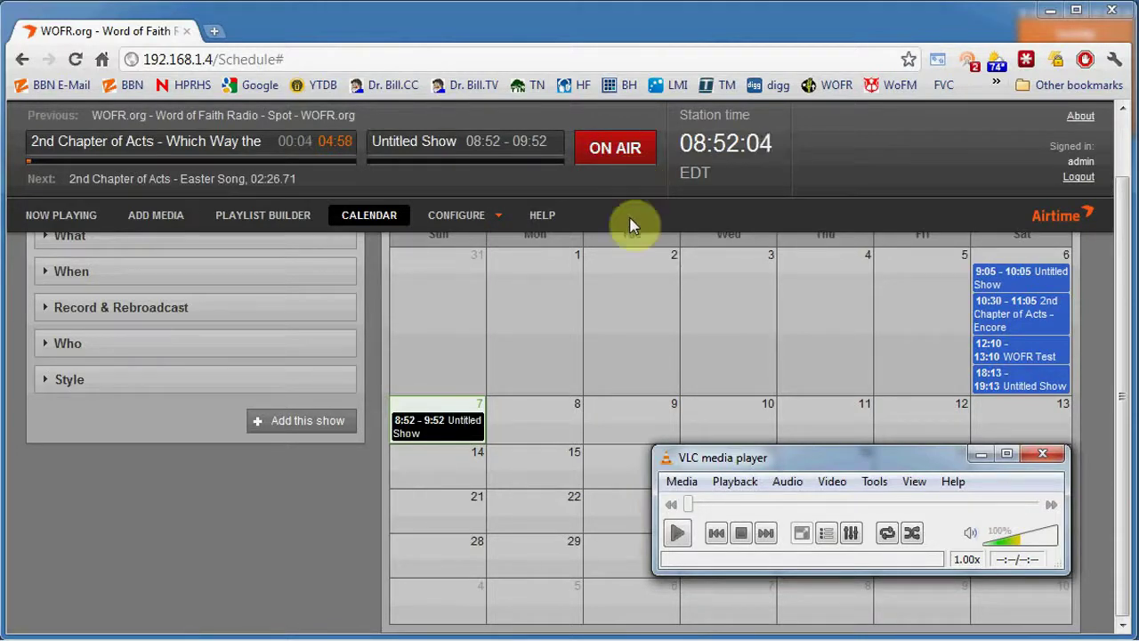
left_click(677, 534)
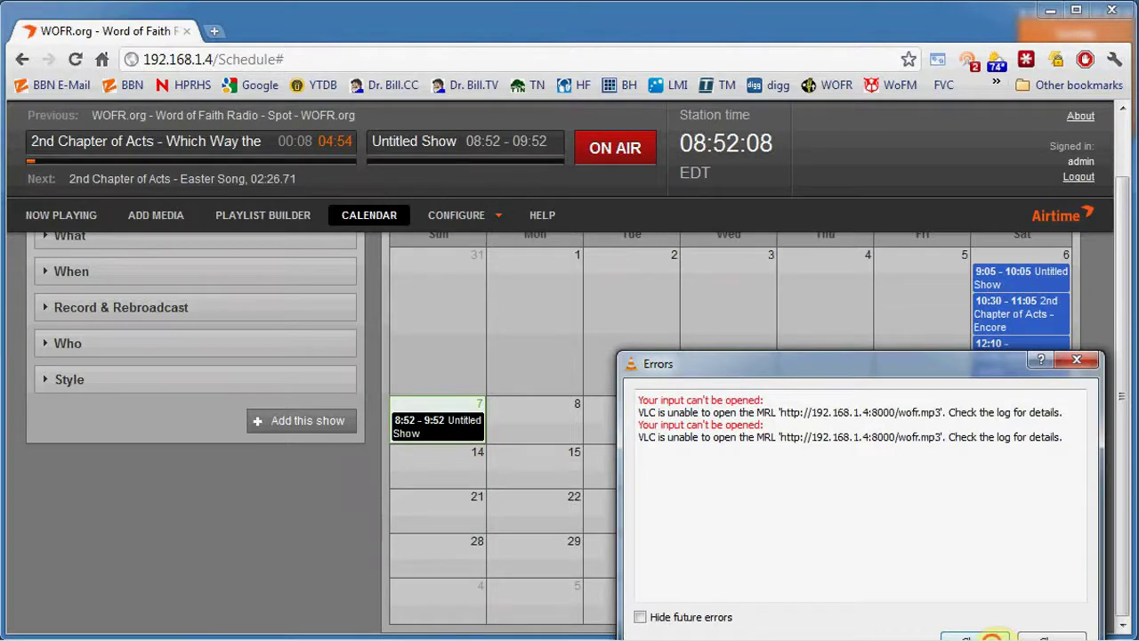
left_click(979, 636)
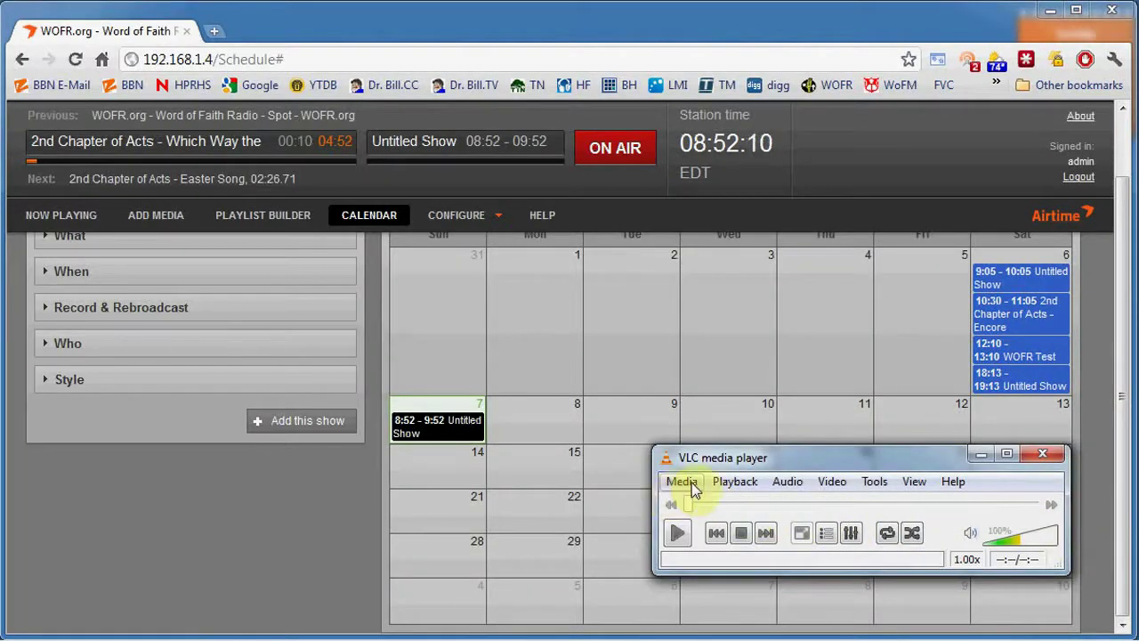
left_click(691, 483)
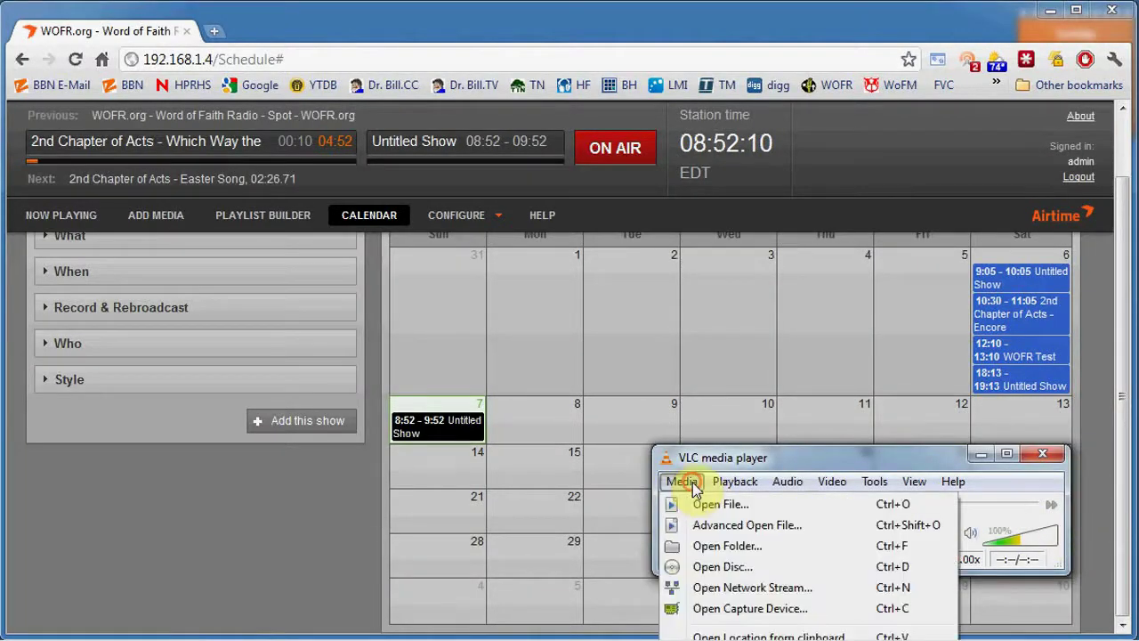
left_click(740, 589)
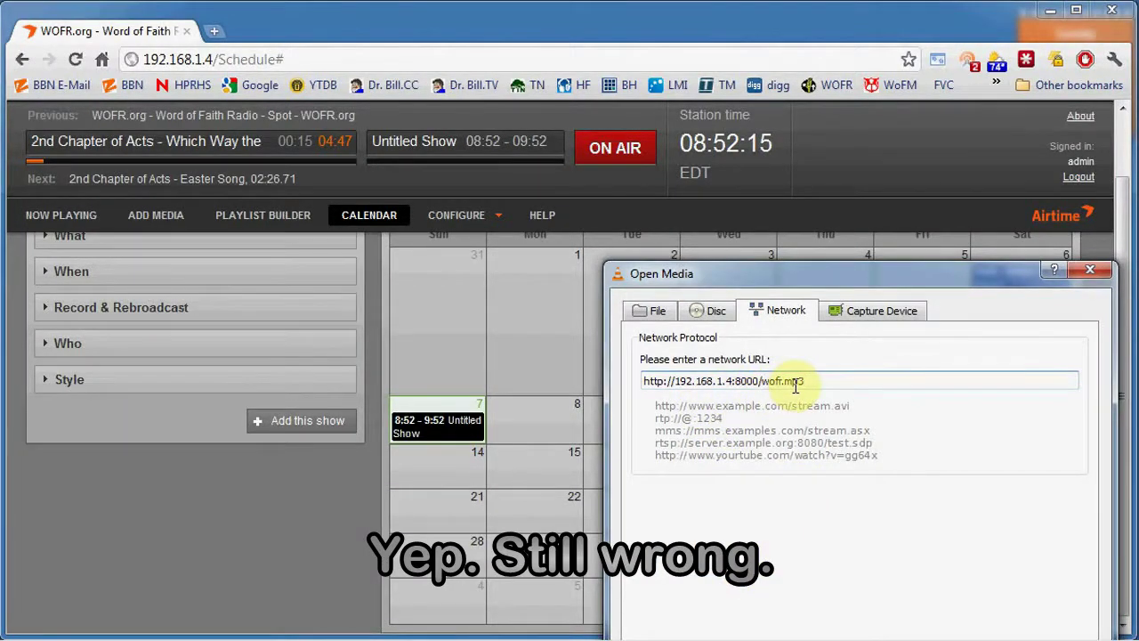
left_click_drag(790, 382, 812, 382)
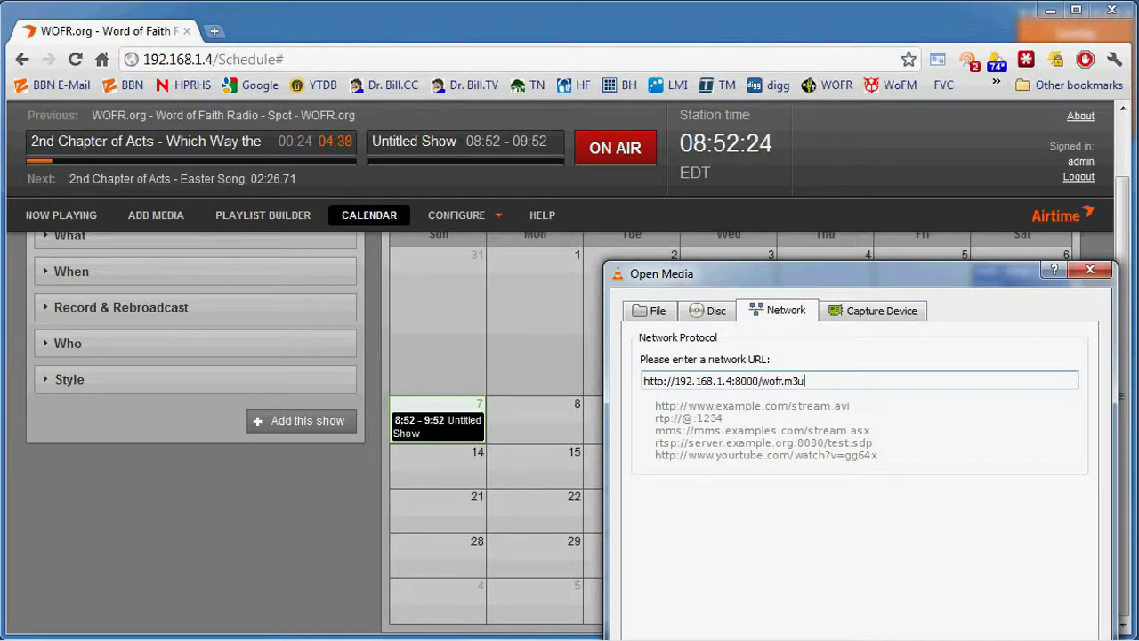
key("Return")
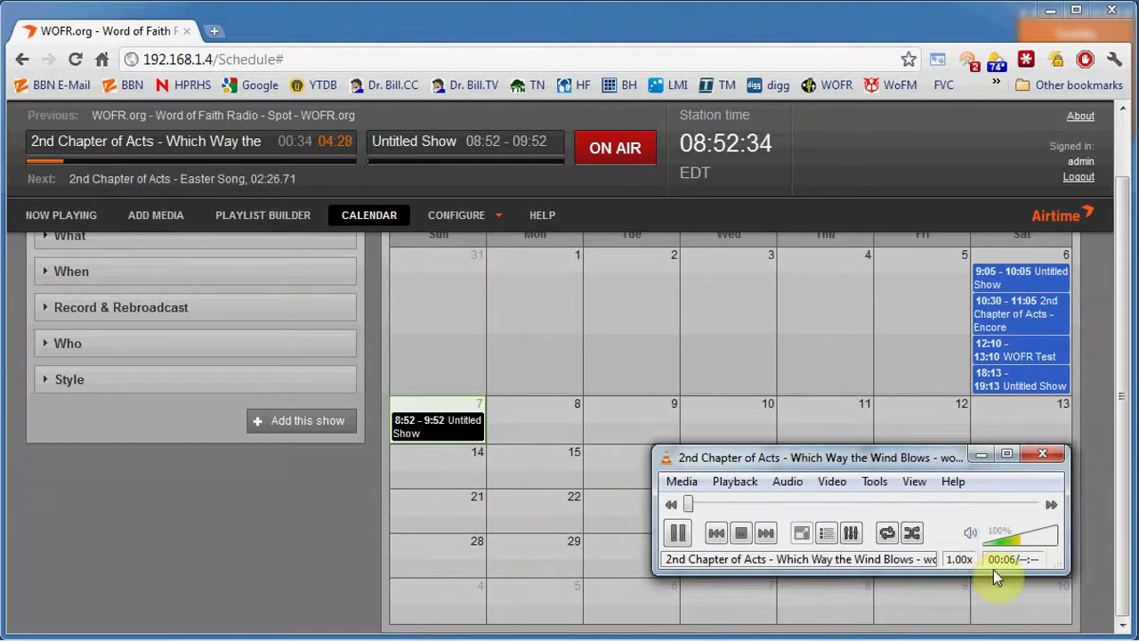
Raise the stream's playback volume to 173%, and lower it to about 68%
left_click(1050, 546)
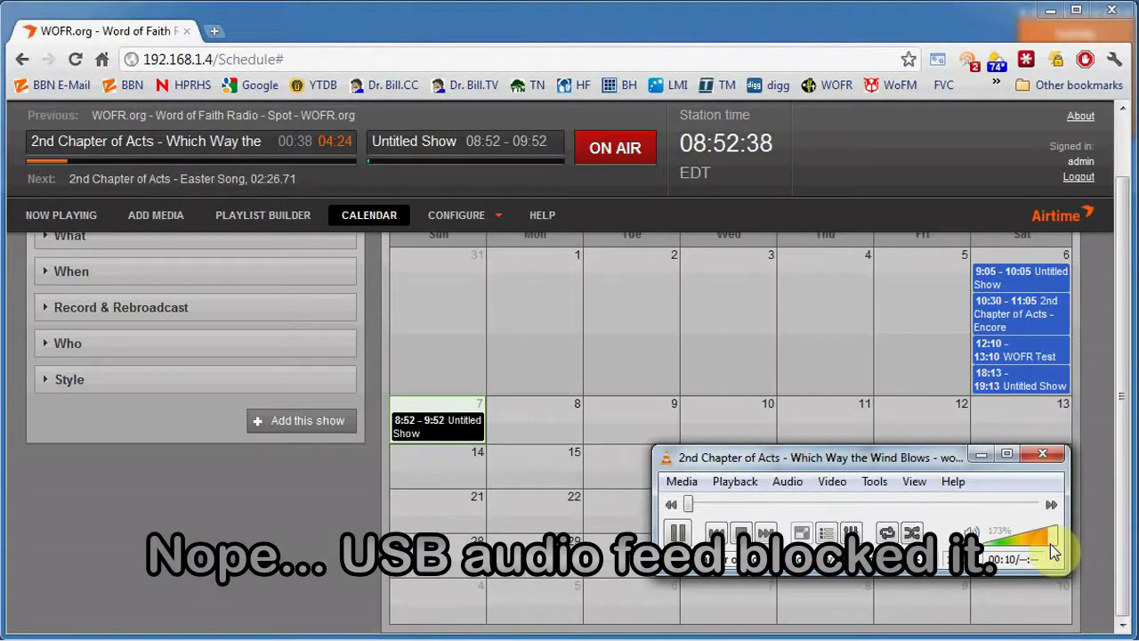
left_click(1052, 550)
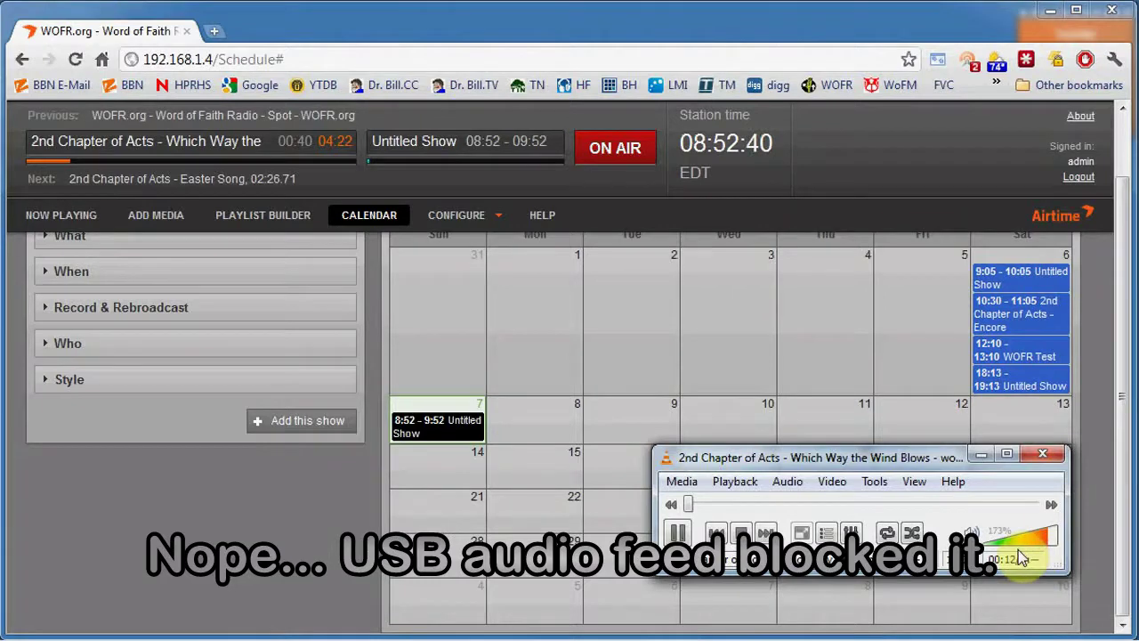
left_click(1009, 542)
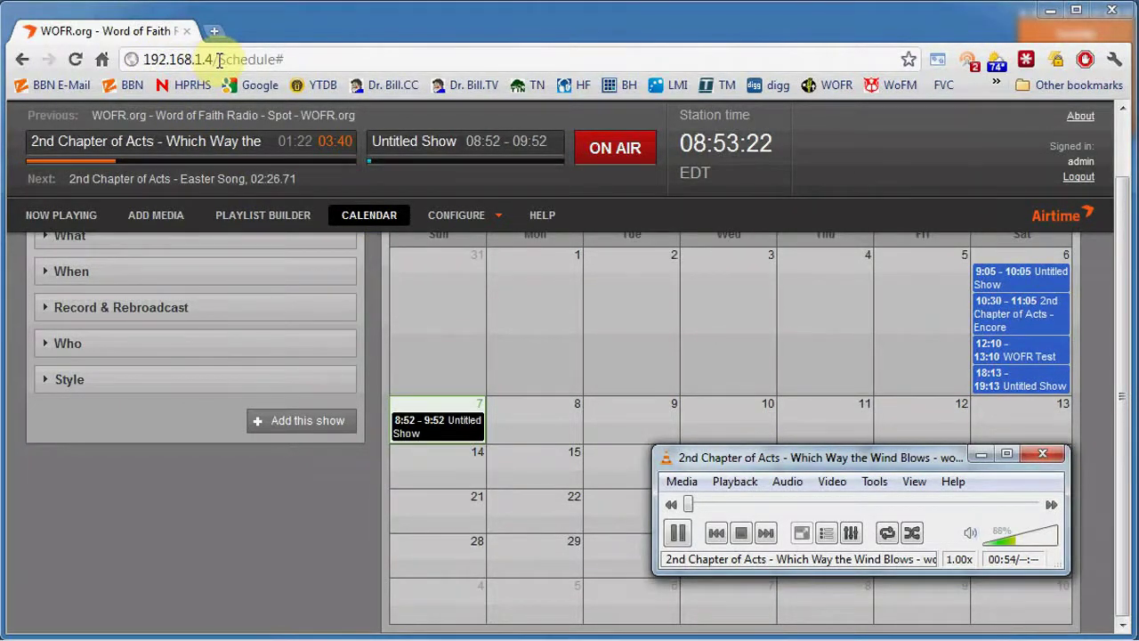
Load the Icecast status page at 192.168.1.4:8000 in the browser and review the /wofr mount point details
left_click_drag(215, 60, 490, 63)
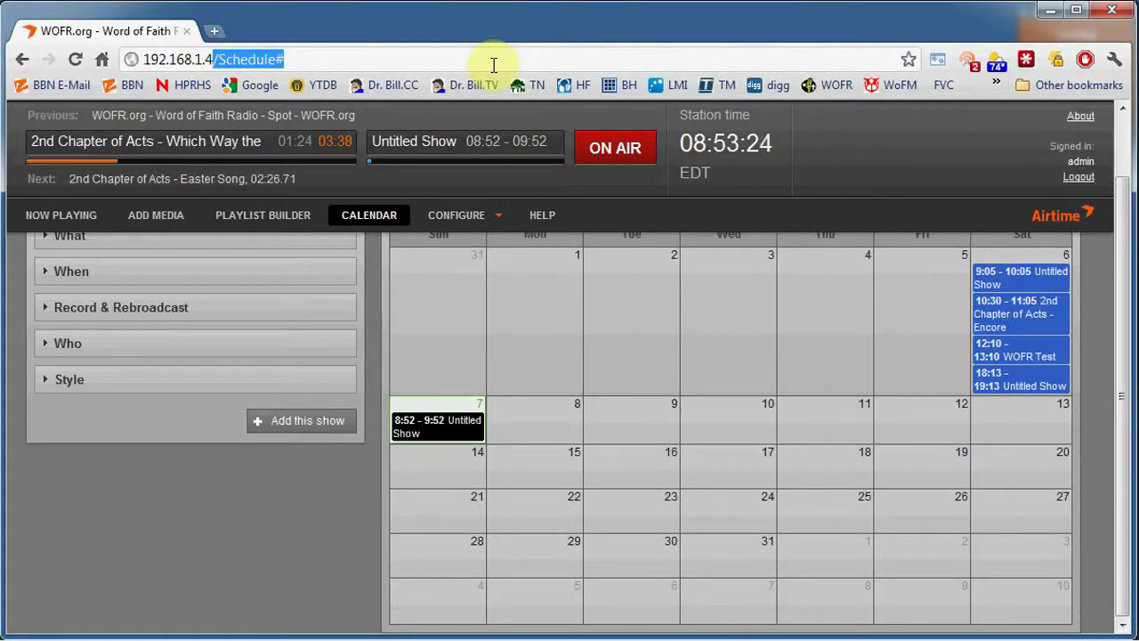
type(":800")
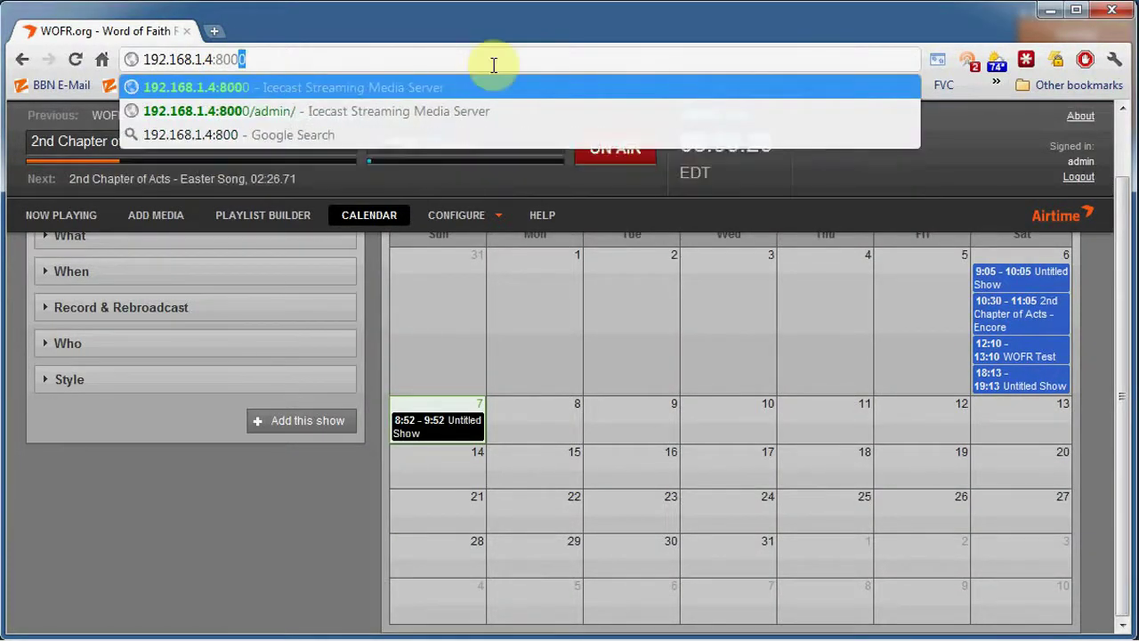
type("0")
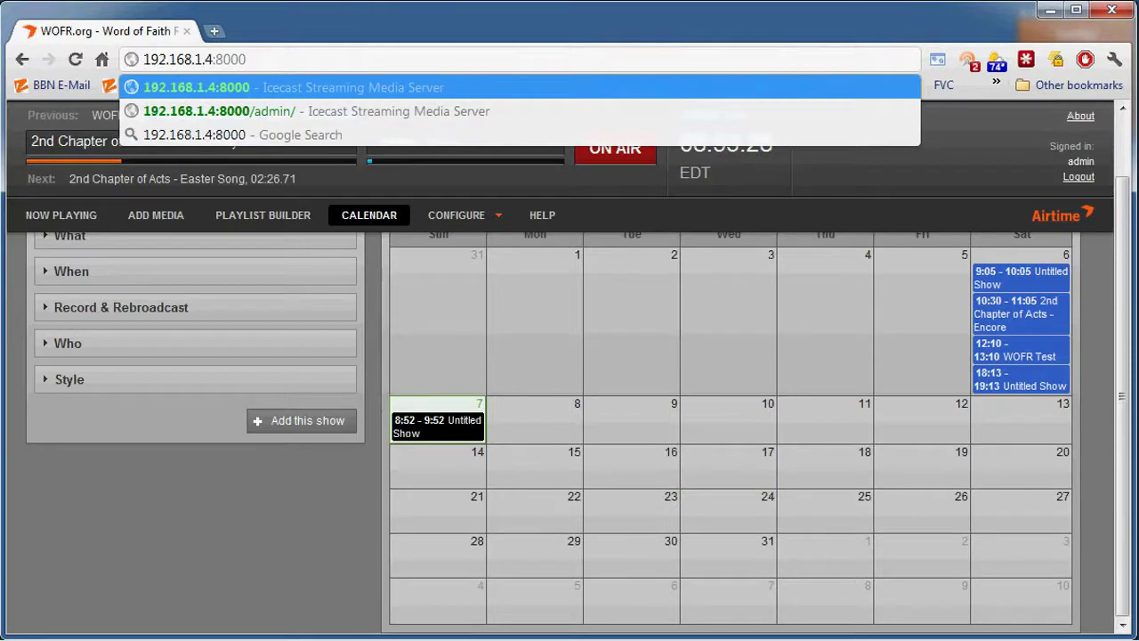
key("Return")
scroll(628, 302, "down", 3)
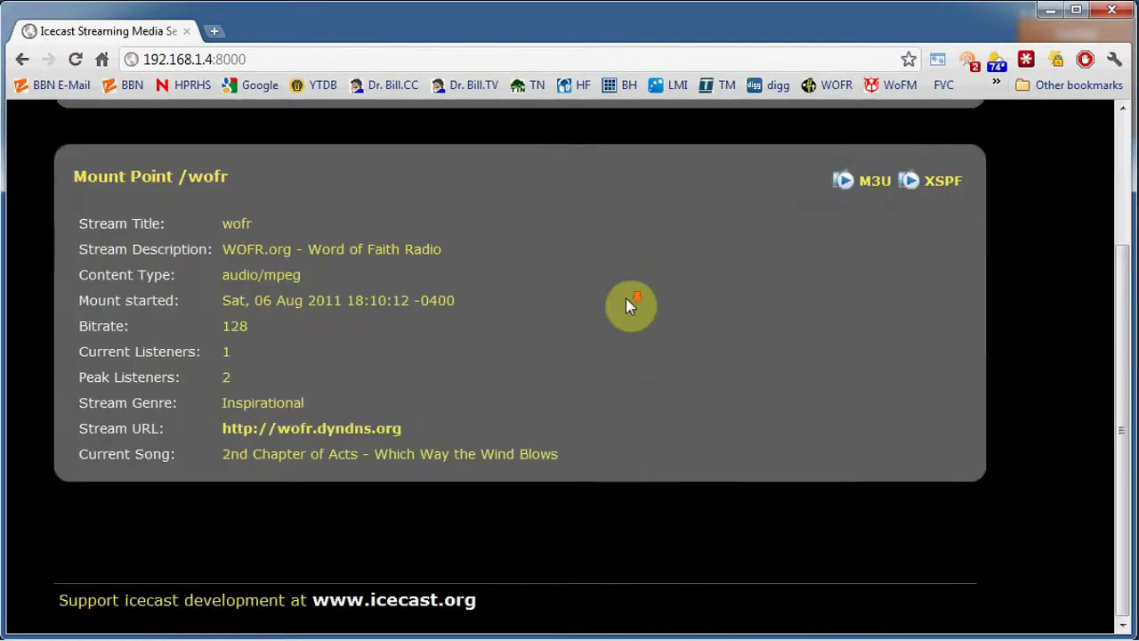
scroll(626, 298, "up", 2)
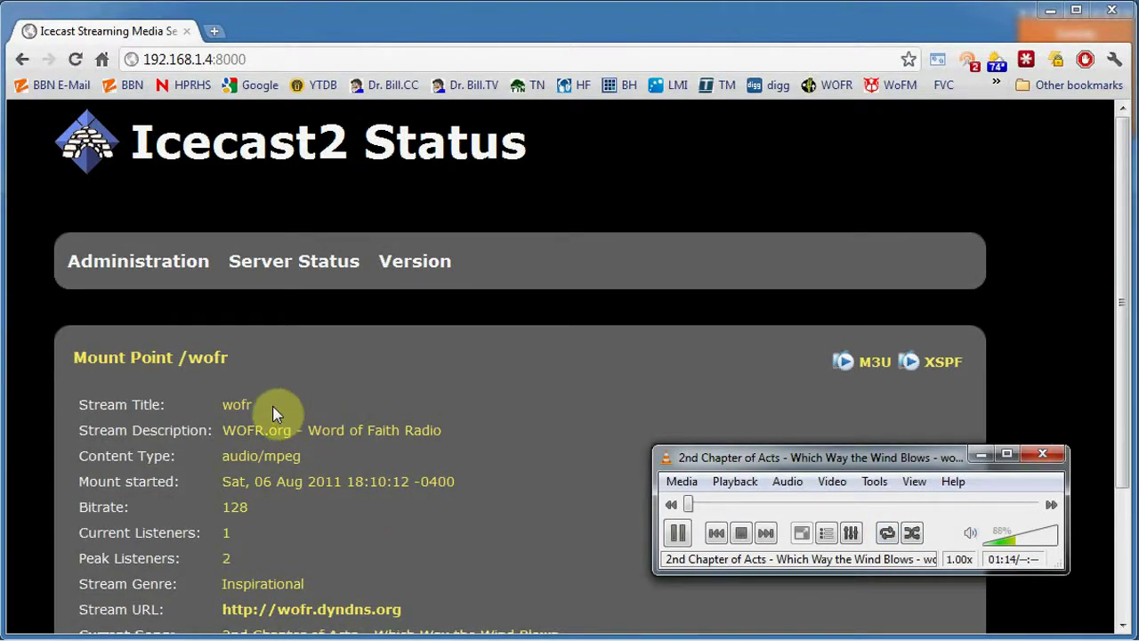
left_click(554, 445)
scroll(554, 445, "down", 3)
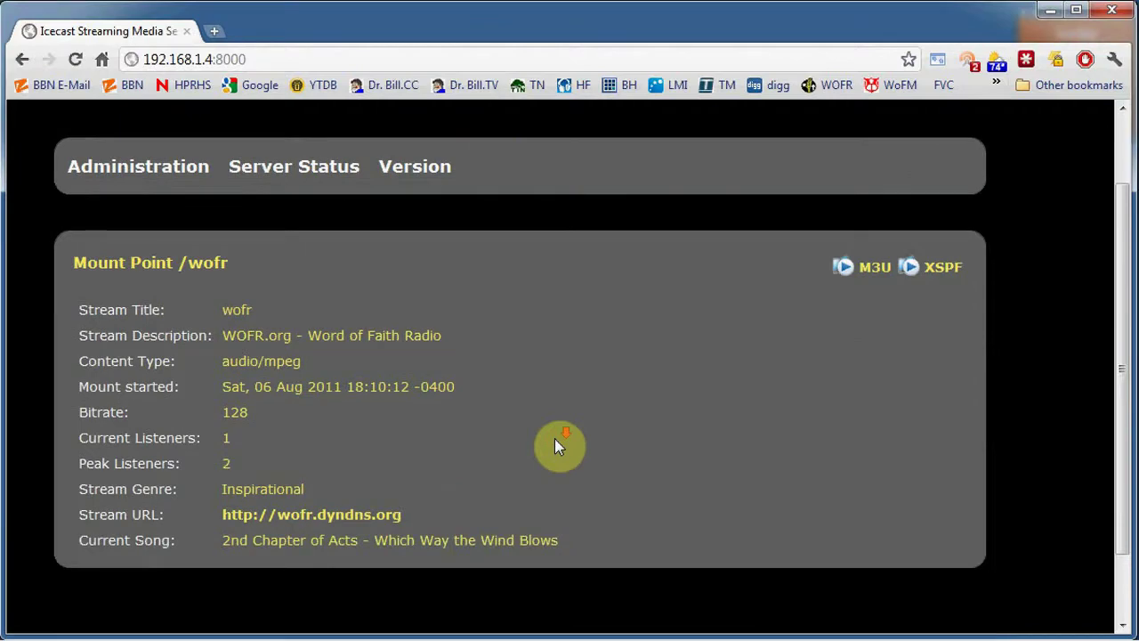
scroll(554, 438, "down", 2)
left_click(337, 431)
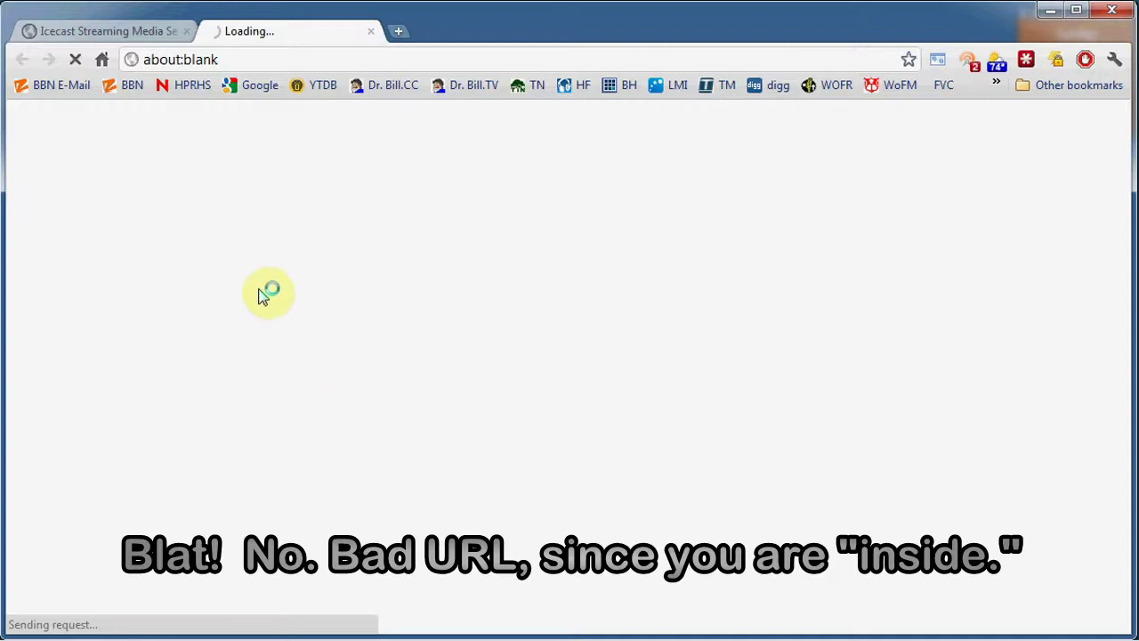
left_click(371, 31)
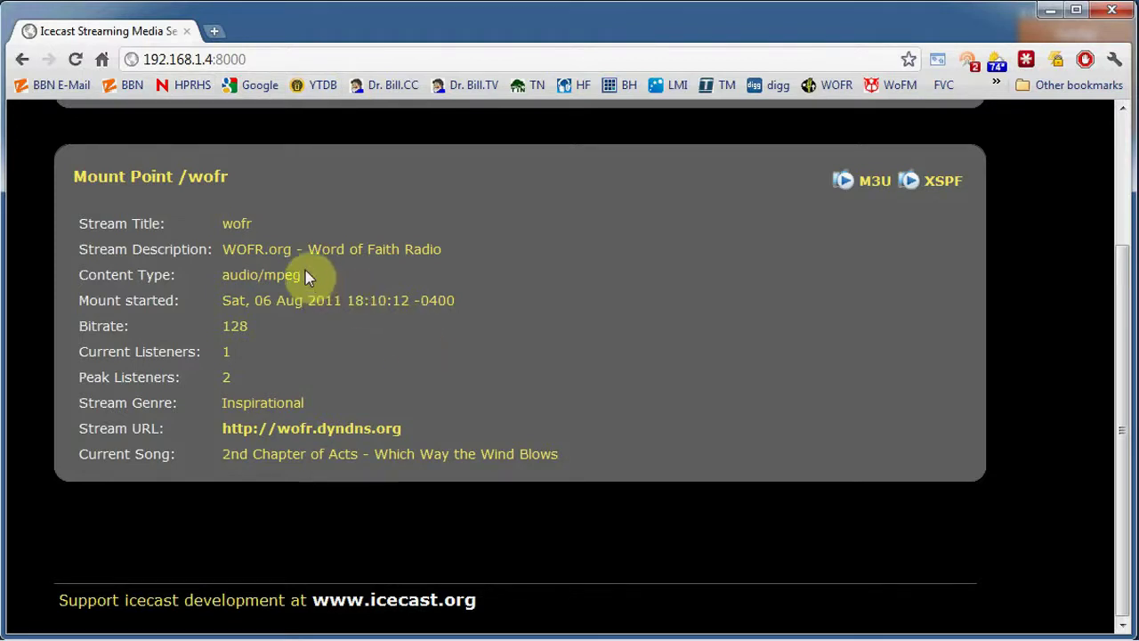
Return to the Airtime calendar and select the Schedule# part of the page address for replacement
left_click(27, 64)
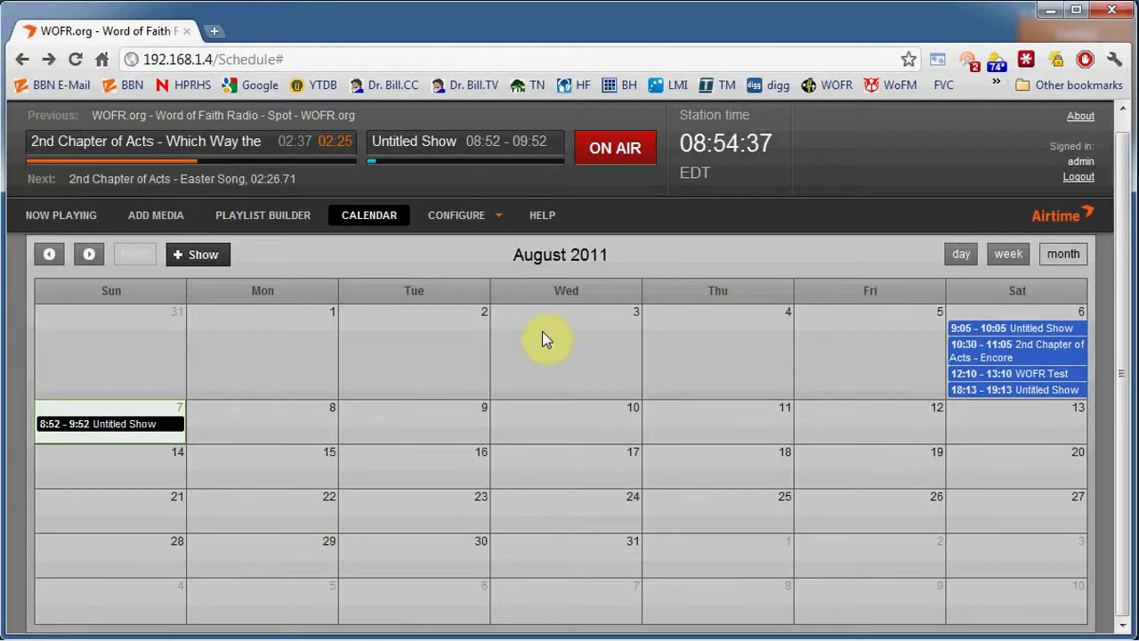
left_click_drag(216, 58, 432, 60)
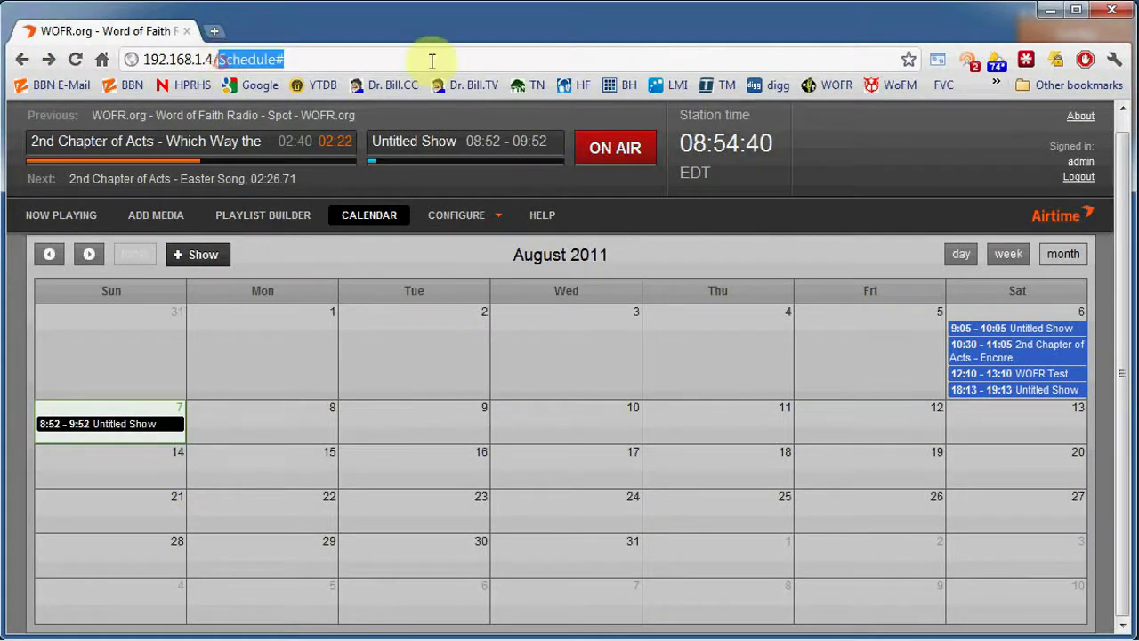